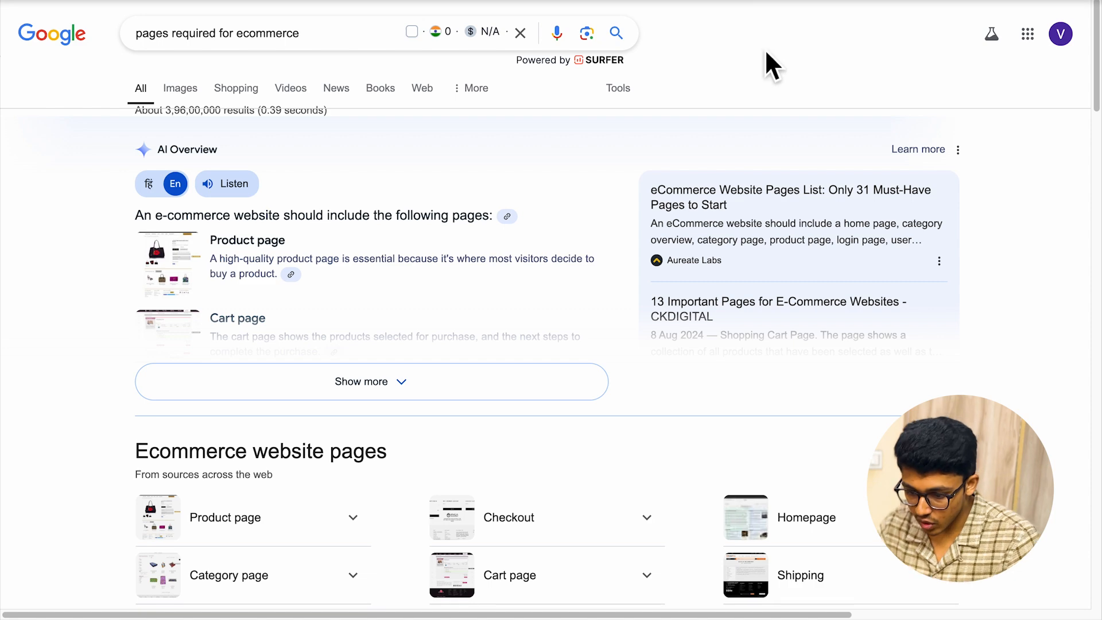
# Look over the Google results for ecommerce pages and extend the search to "pages required for ecommerce payment gateway"
pyautogui.scroll(-8, 436, 287)
pyautogui.scroll(-5, 411, 296)
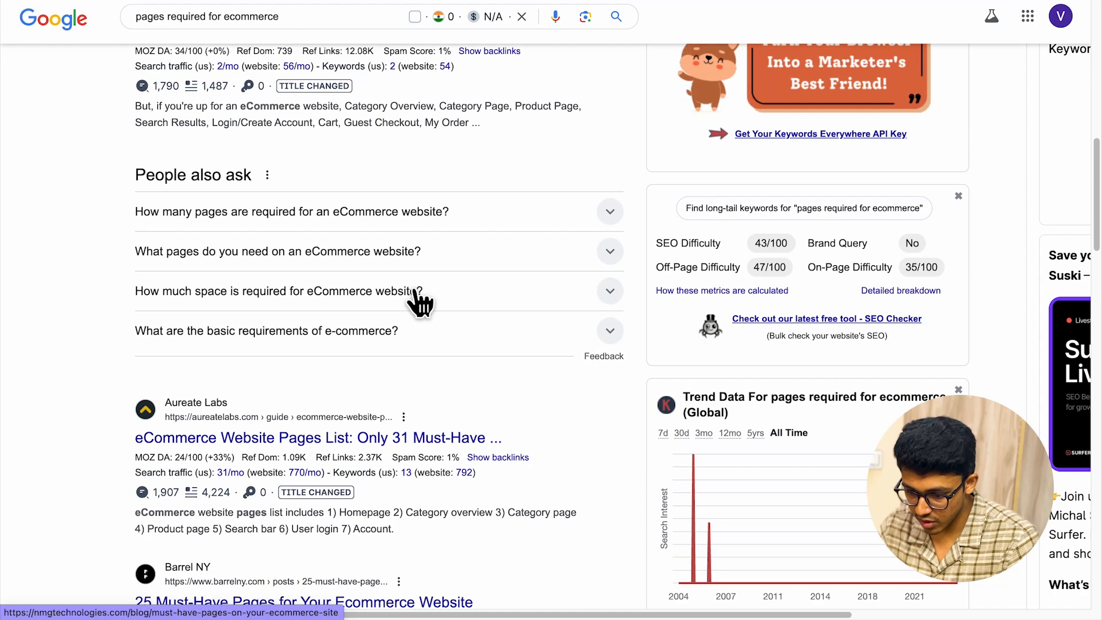
pyautogui.scroll(11, 408, 234)
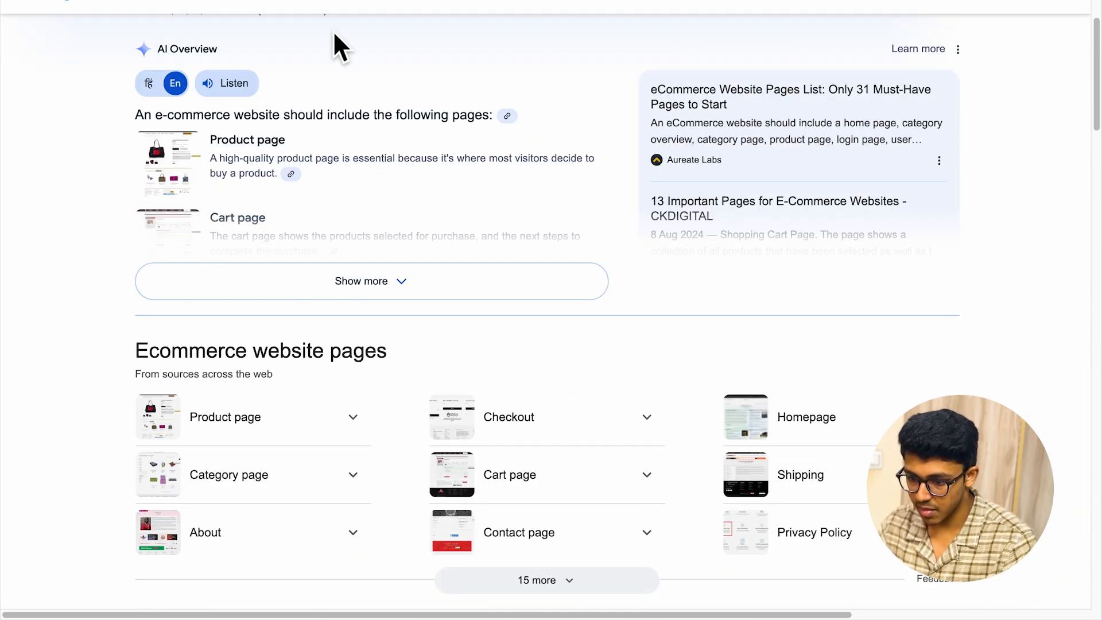
pyautogui.scroll(3, 345, 172)
pyautogui.click(352, 43)
pyautogui.write('payment gatewa')
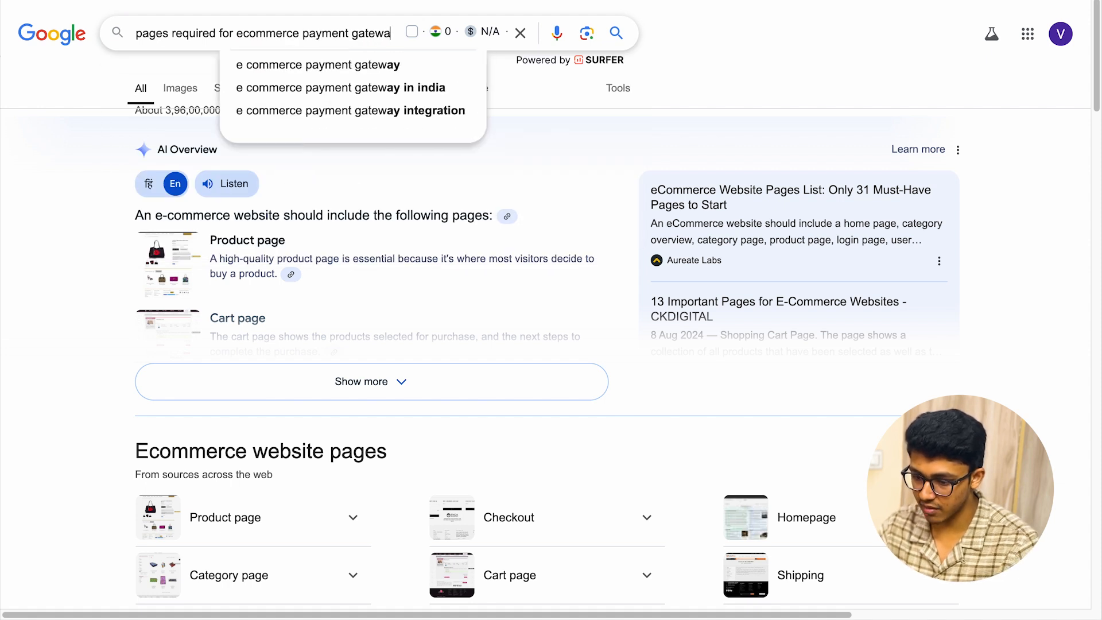
pyautogui.write('y')
pyautogui.press('Return')
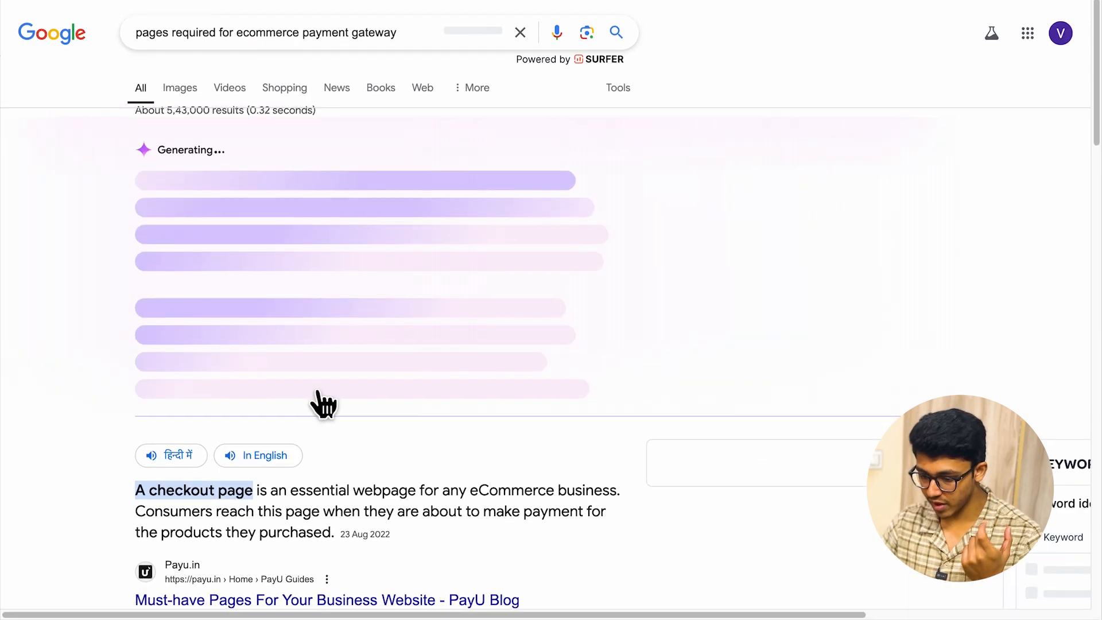
# Open the Razorpay result "Online Business Website Pages That Matters the Most!" from the search results
pyautogui.scroll(-10, 322, 405)
pyautogui.scroll(-6, 336, 241)
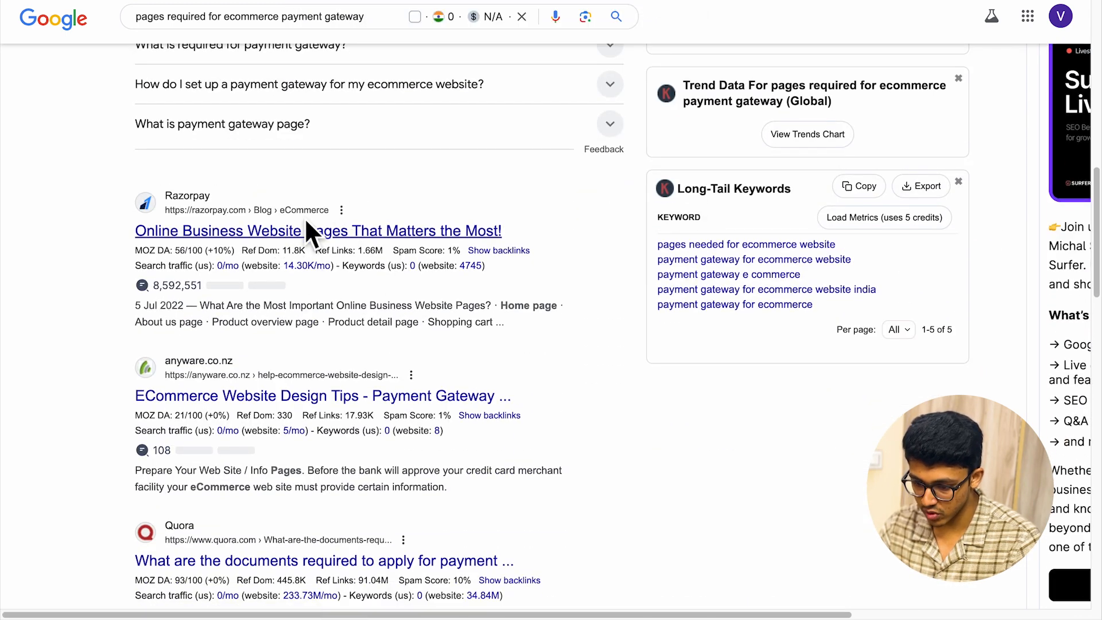
pyautogui.click(297, 229)
# Examine the article's list of the most important online business website pages and its advice on individual pages
pyautogui.scroll(-20, 379, 344)
pyautogui.scroll(-3, 413, 367)
pyautogui.scroll(2, 414, 369)
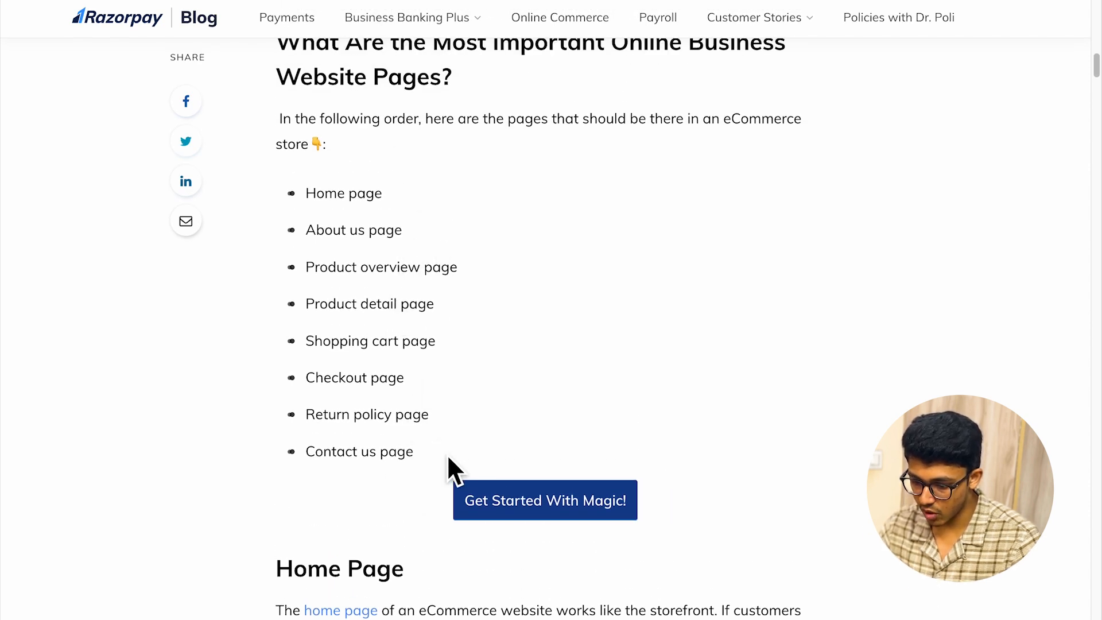
pyautogui.scroll(-1, 459, 460)
pyautogui.scroll(2, 408, 250)
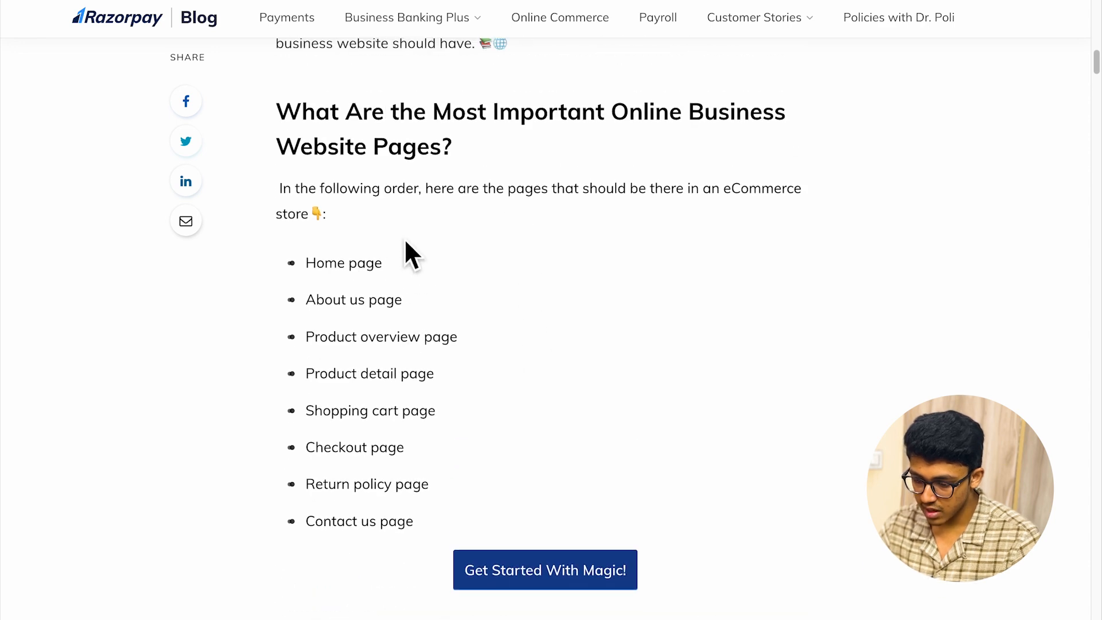
pyautogui.scroll(-7, 413, 453)
pyautogui.scroll(-20, 413, 386)
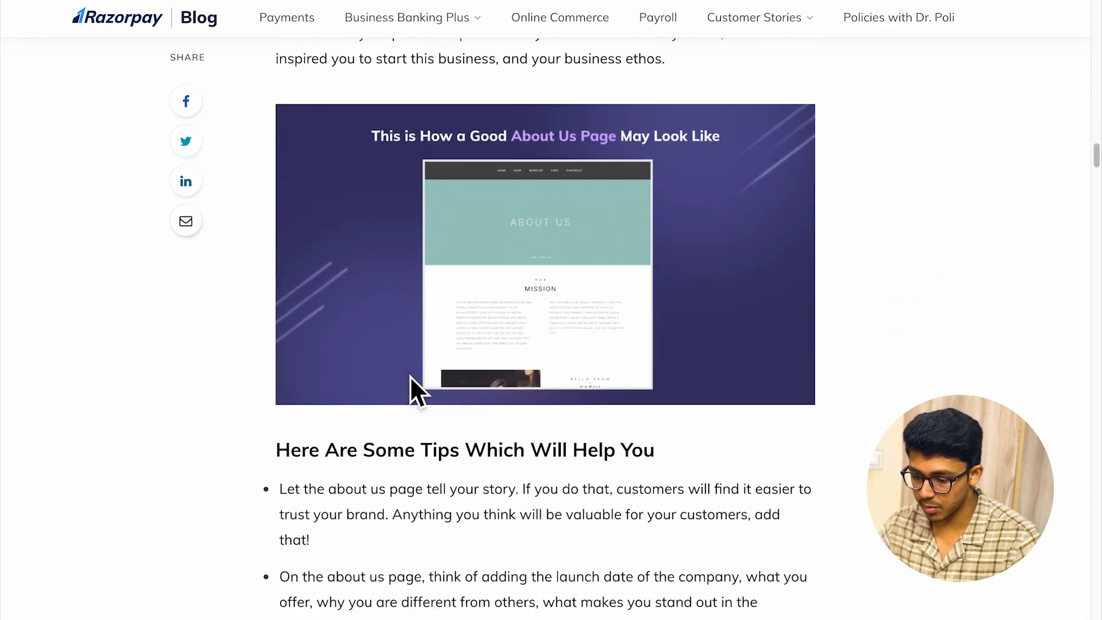
pyautogui.scroll(-10, 411, 377)
pyautogui.scroll(15, 412, 388)
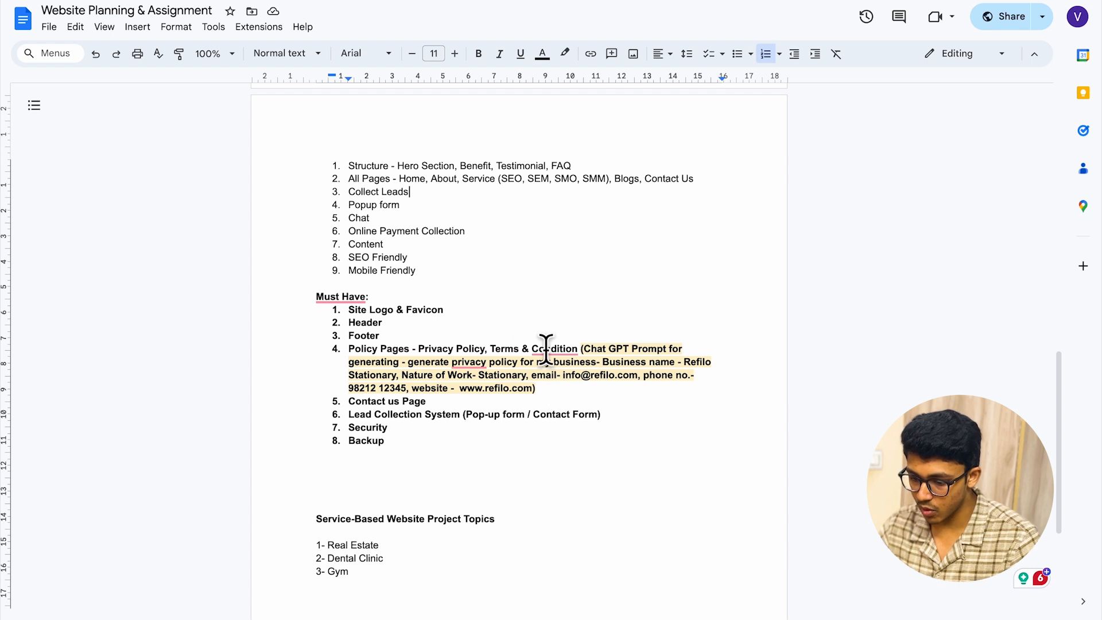
# In the Google Docs planning document, change "Condition" to "Conditions" under Policy Pages and add "Refund and Cancellation, Shipping and Delivery," before the highlighted prompt
pyautogui.moveTo(588, 364)
pyautogui.click(560, 388)
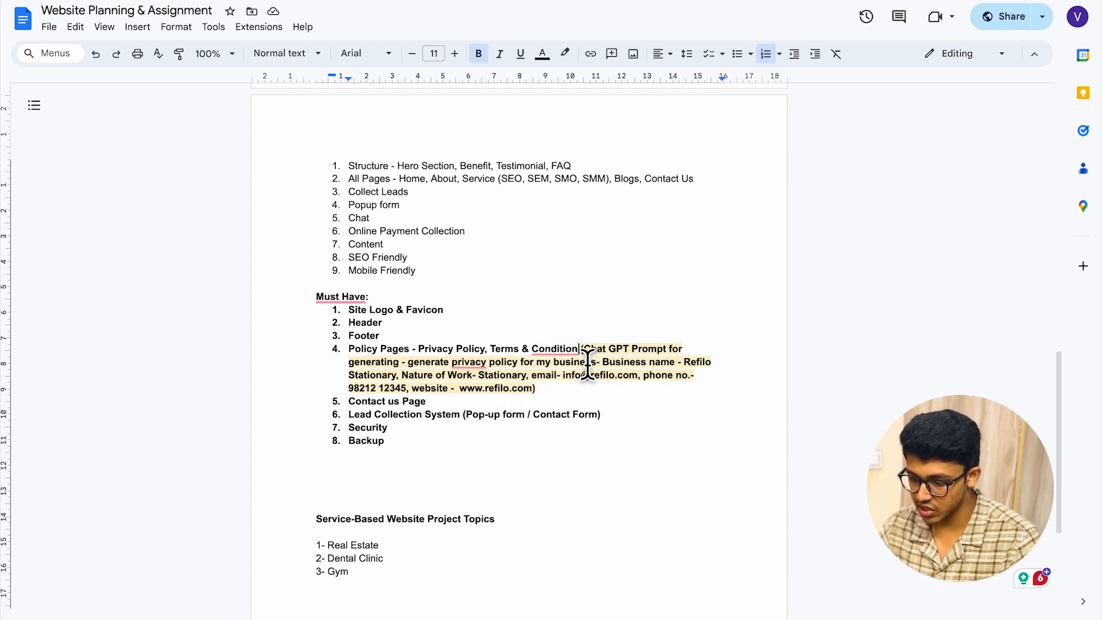
pyautogui.write(', Refund ')
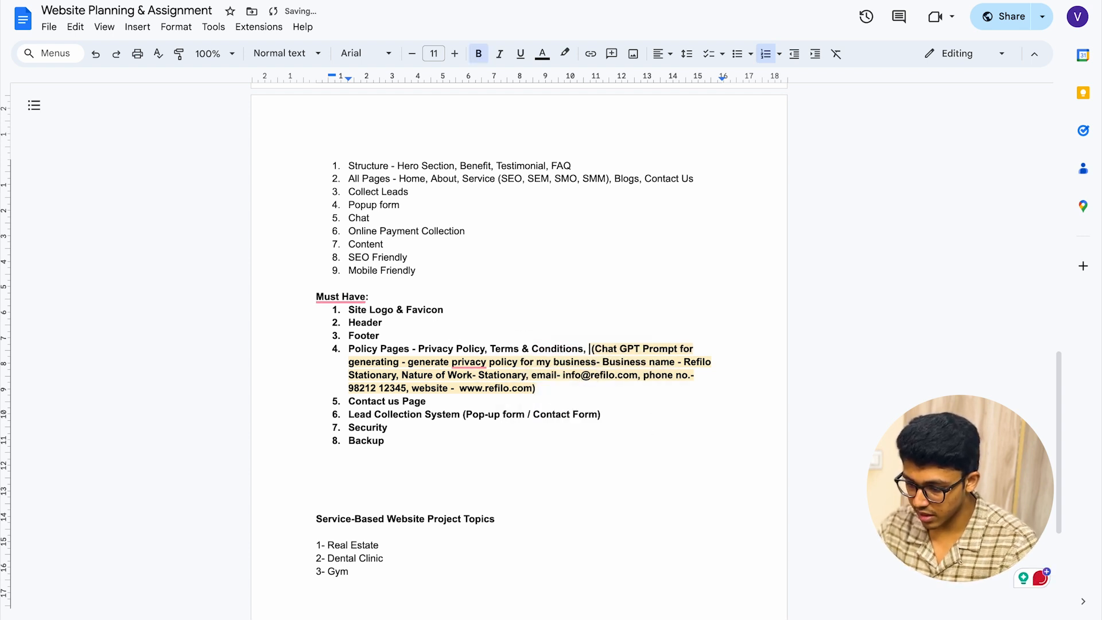
pyautogui.write('and Cancell')
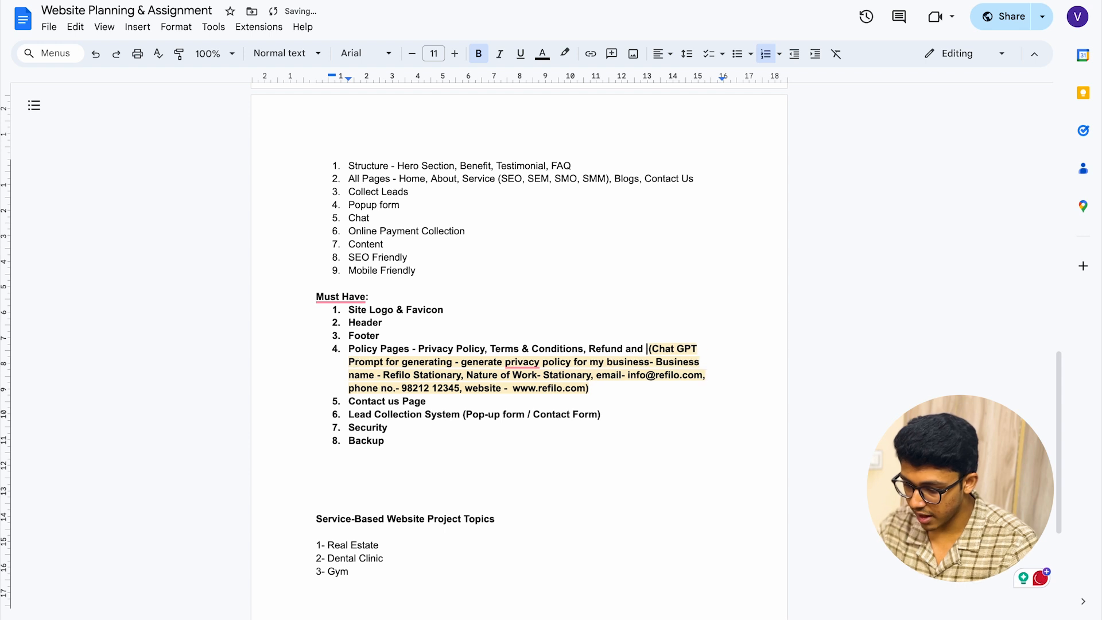
pyautogui.write('ation ')
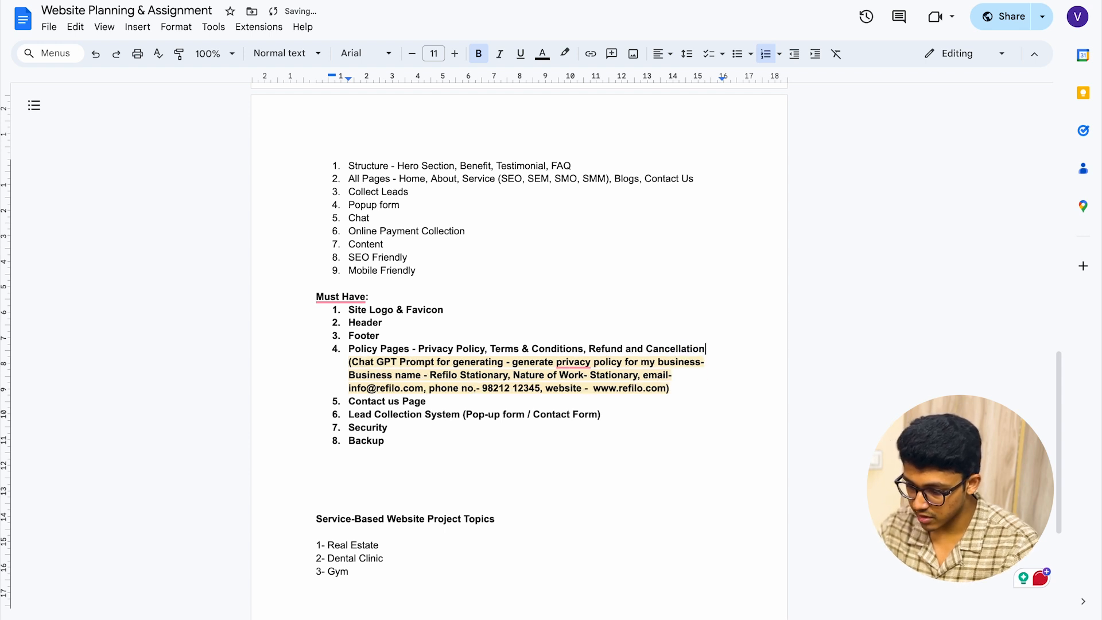
pyautogui.write(', Shipping')
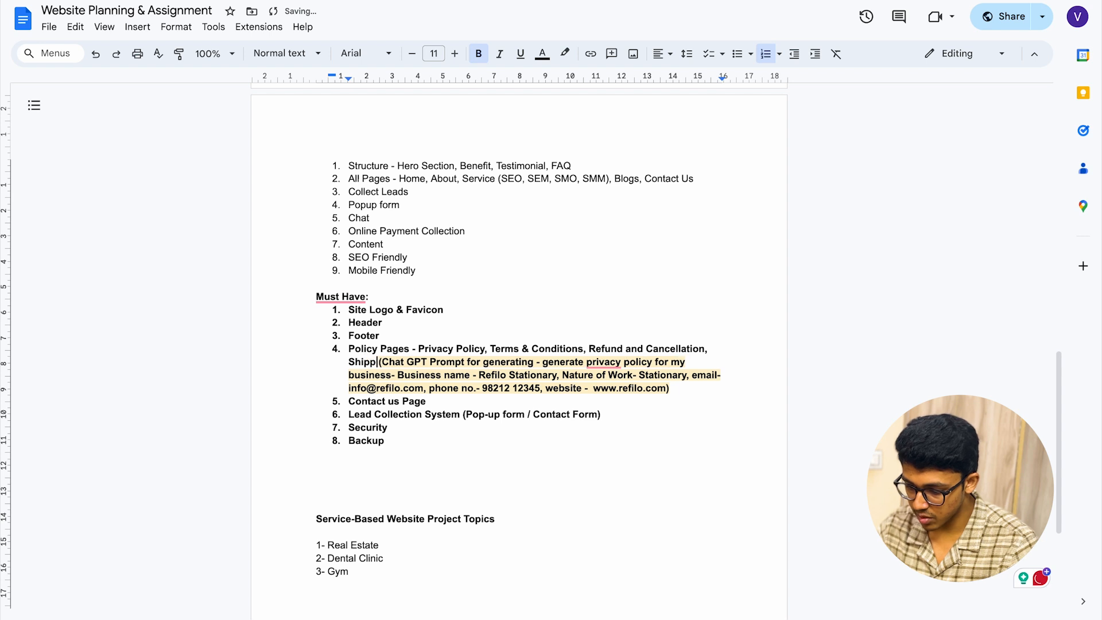
pyautogui.write(' and Deliver')
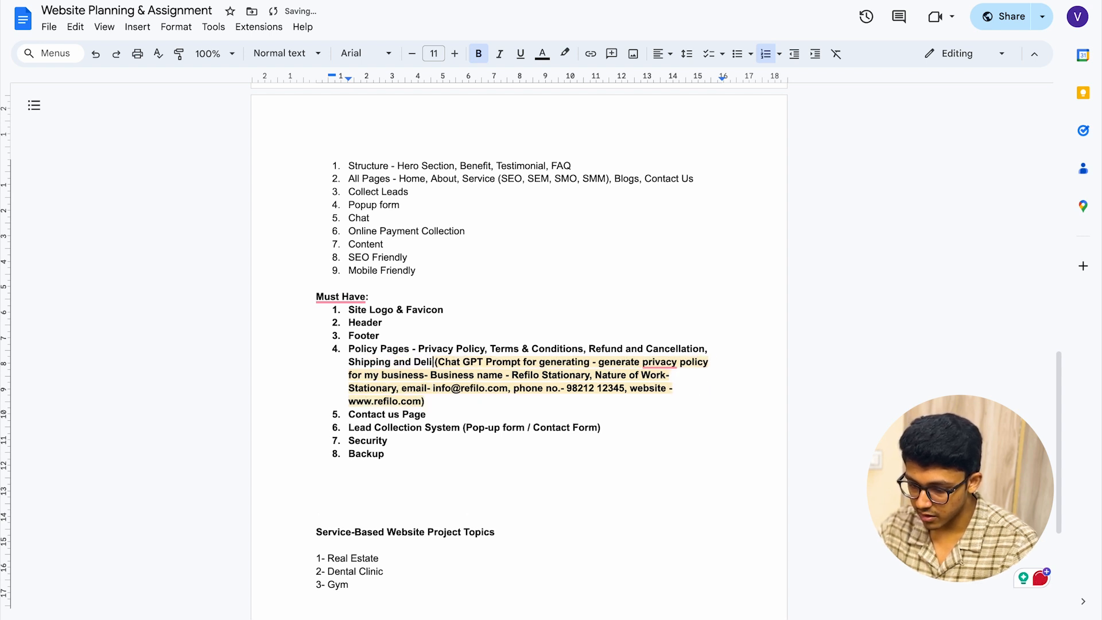
pyautogui.write('y,')
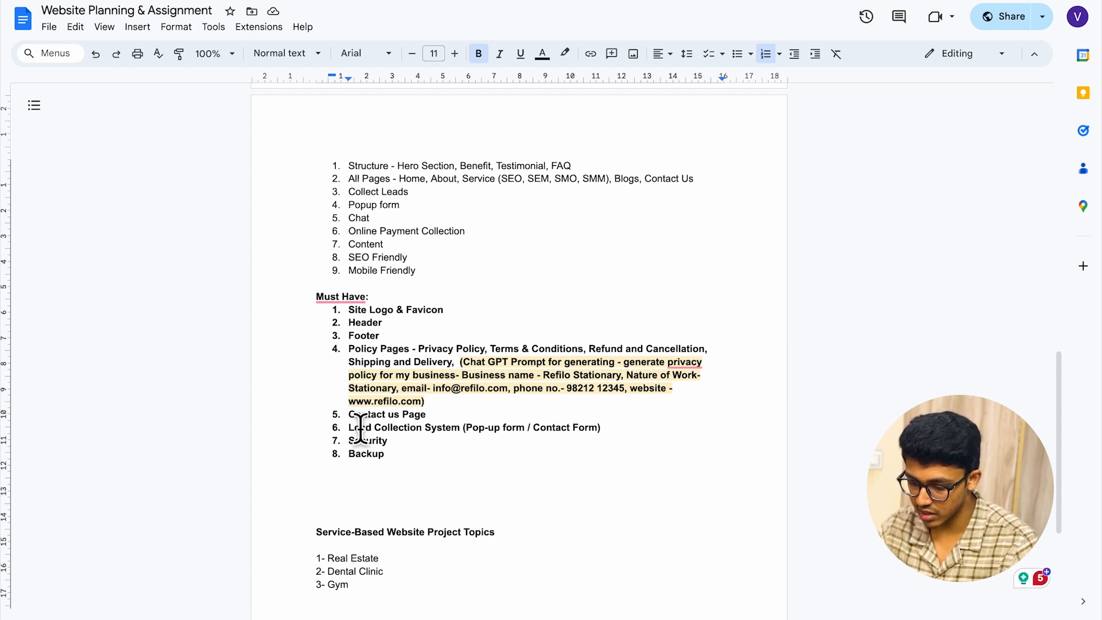
# Extend the Policy Pages item with "Contact Us(Trade name and Phone no. and email, cookies" after "Shipping and Delivery,"
pyautogui.write('Contact Us')
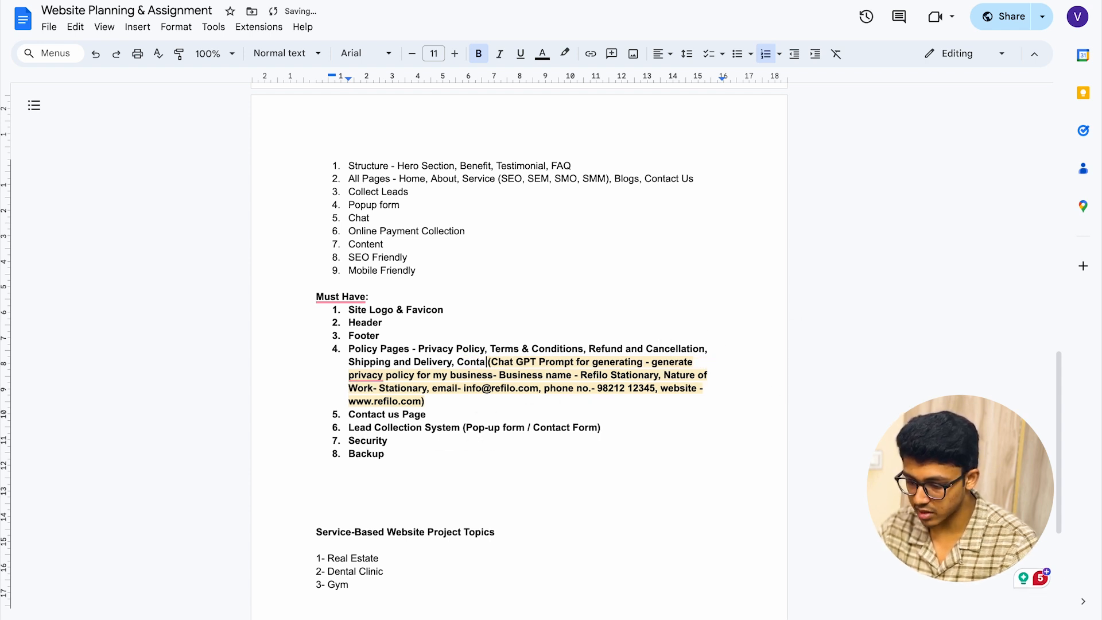
pyautogui.write('(Trade name and ')
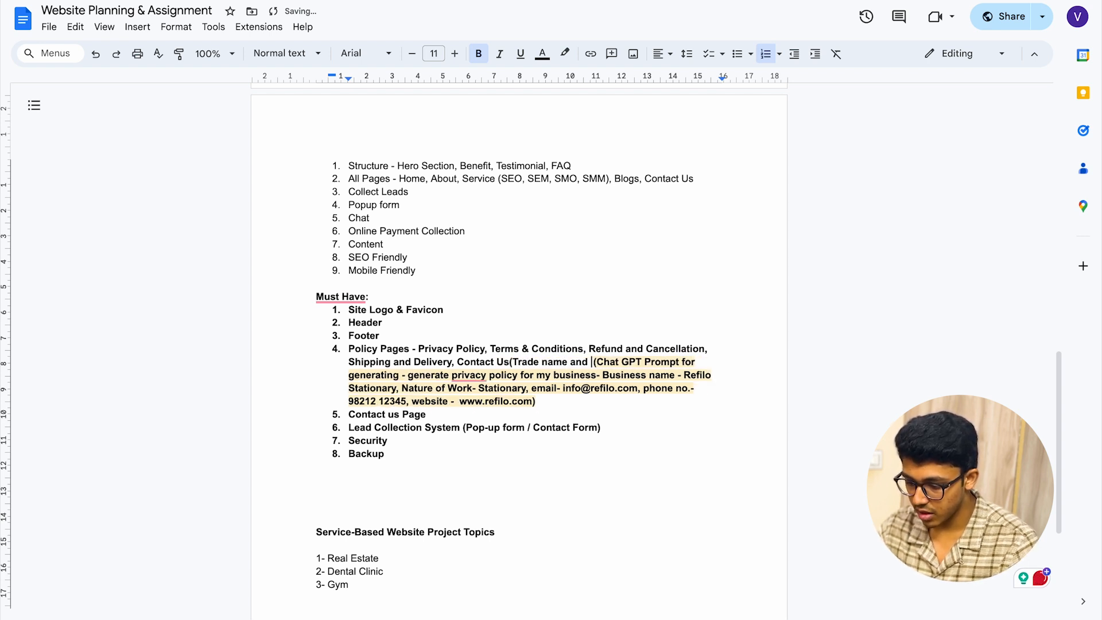
pyautogui.write('Phone no.')
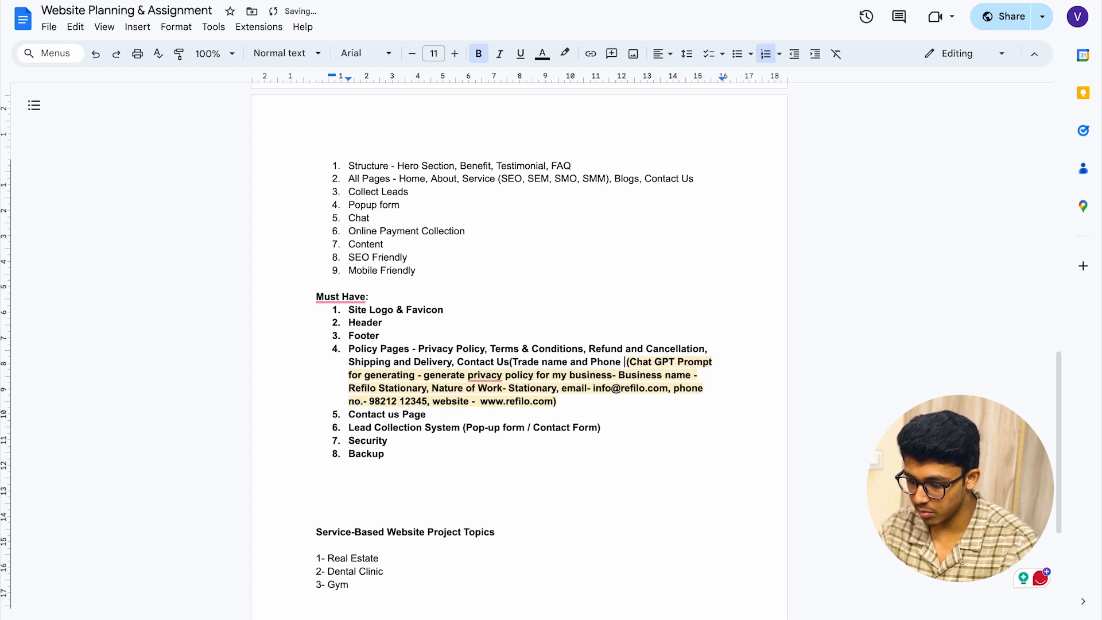
pyautogui.write(' and email')
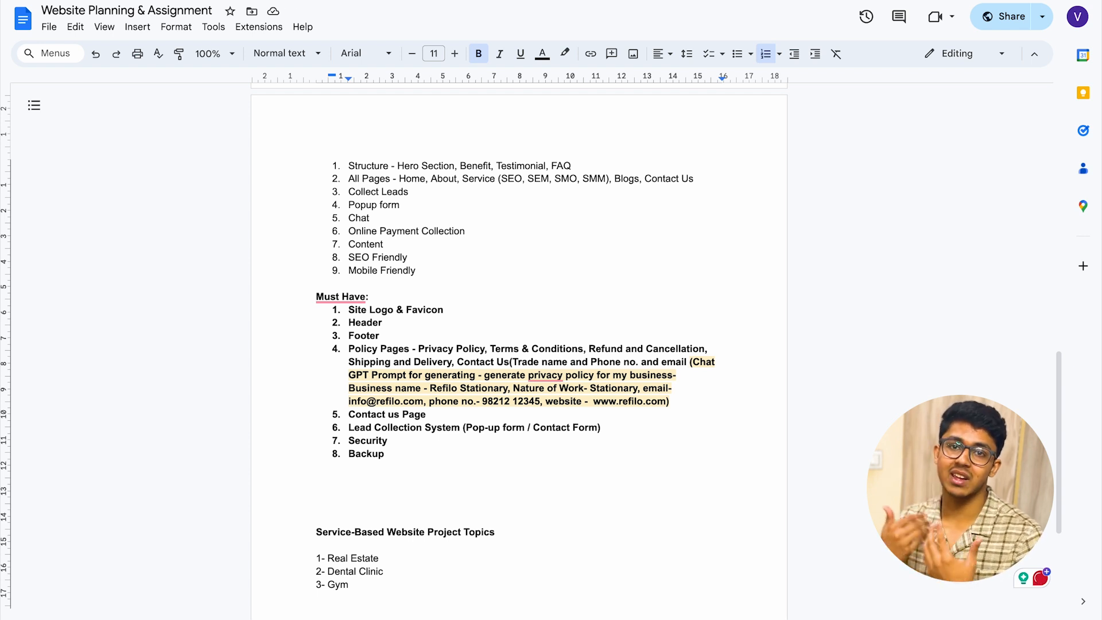
pyautogui.press('BackSpace')
pyautogui.write(', cookie')
pyautogui.write('s')
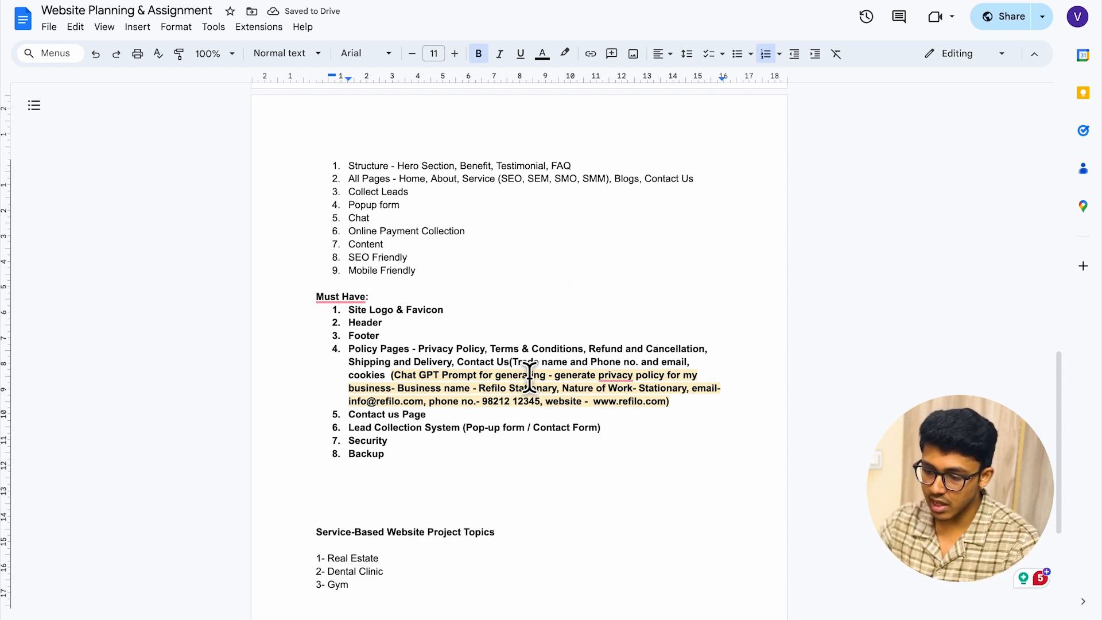
# Open ChatGPT in a new browser tab
pyautogui.press('super+t')
pyautogui.write('cha')
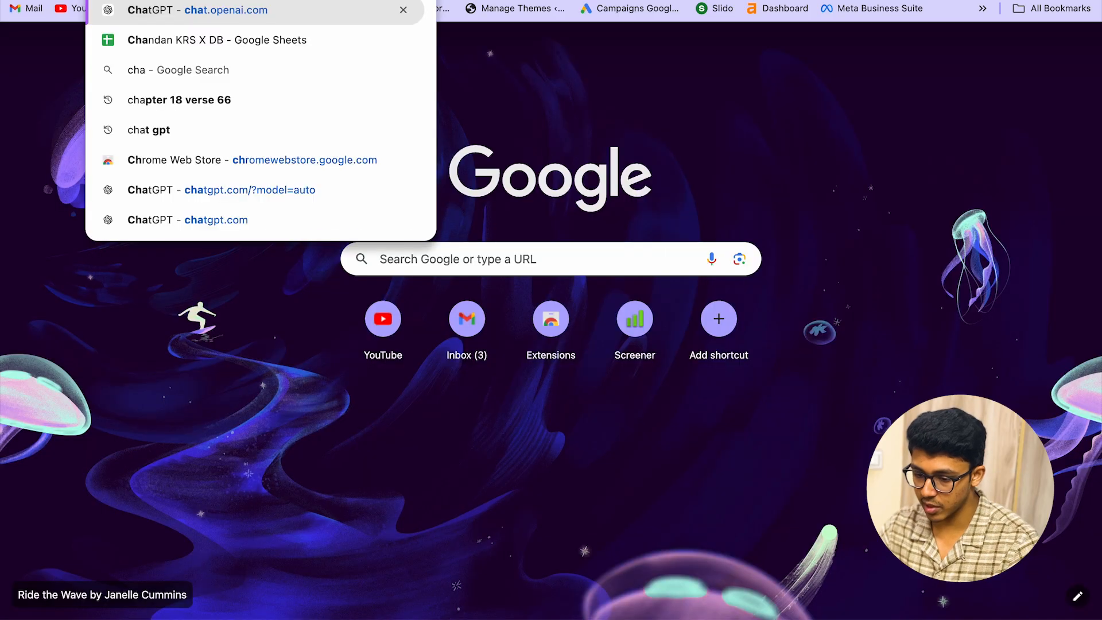
pyautogui.press('Return')
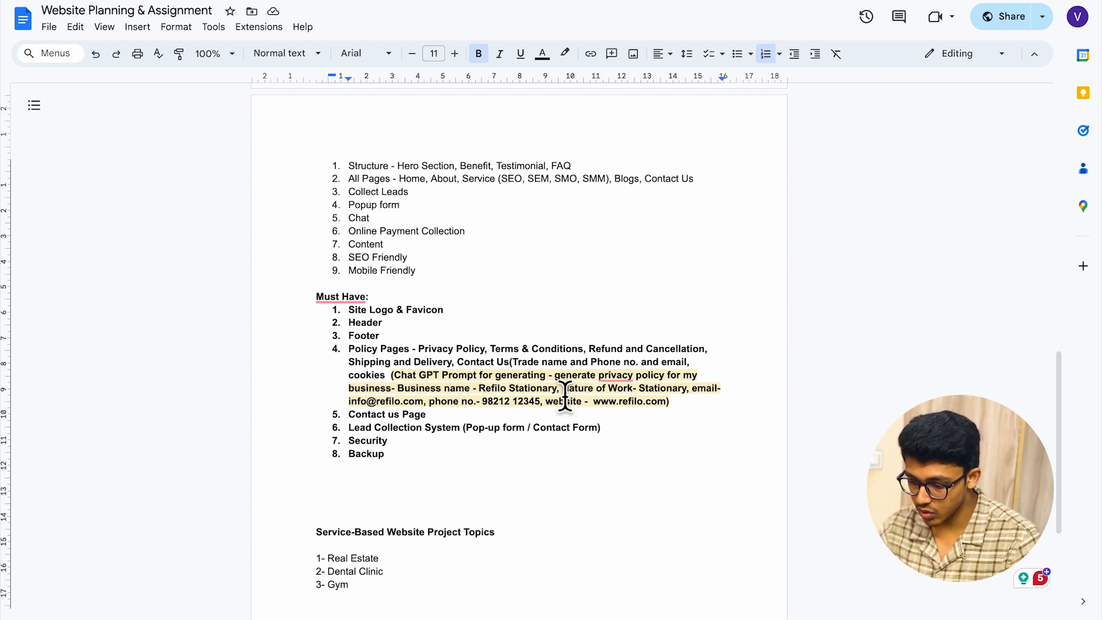
# Copy the highlighted privacy policy prompt for Refilo Stationary from the planning document into ChatGPT and send it
pyautogui.moveTo(554, 375); pyautogui.dragTo(674, 413)
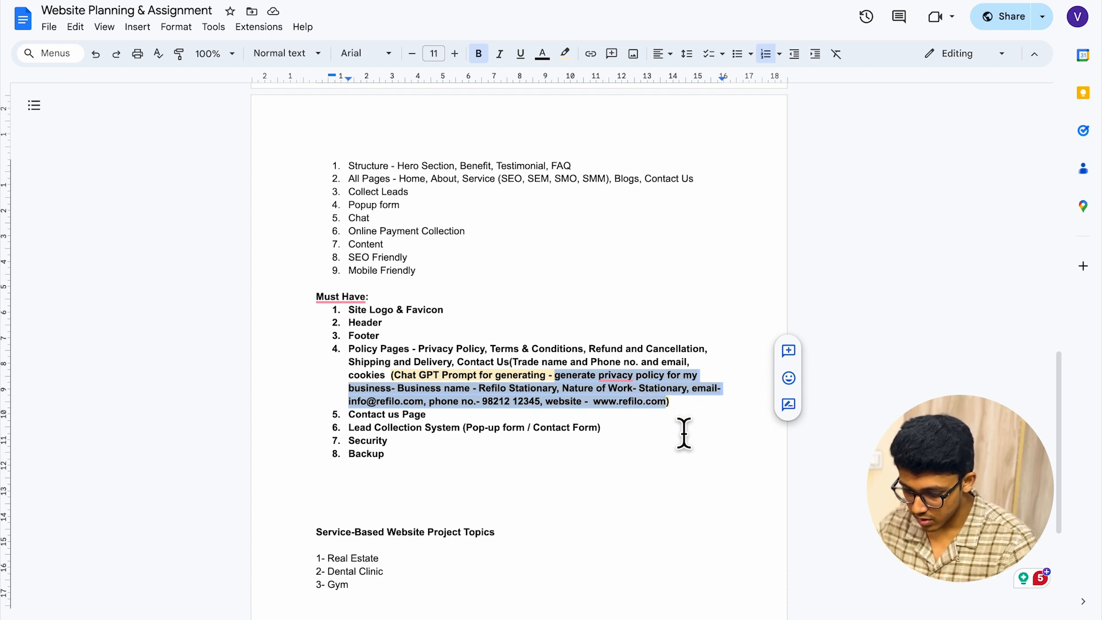
pyautogui.click(949, 2)
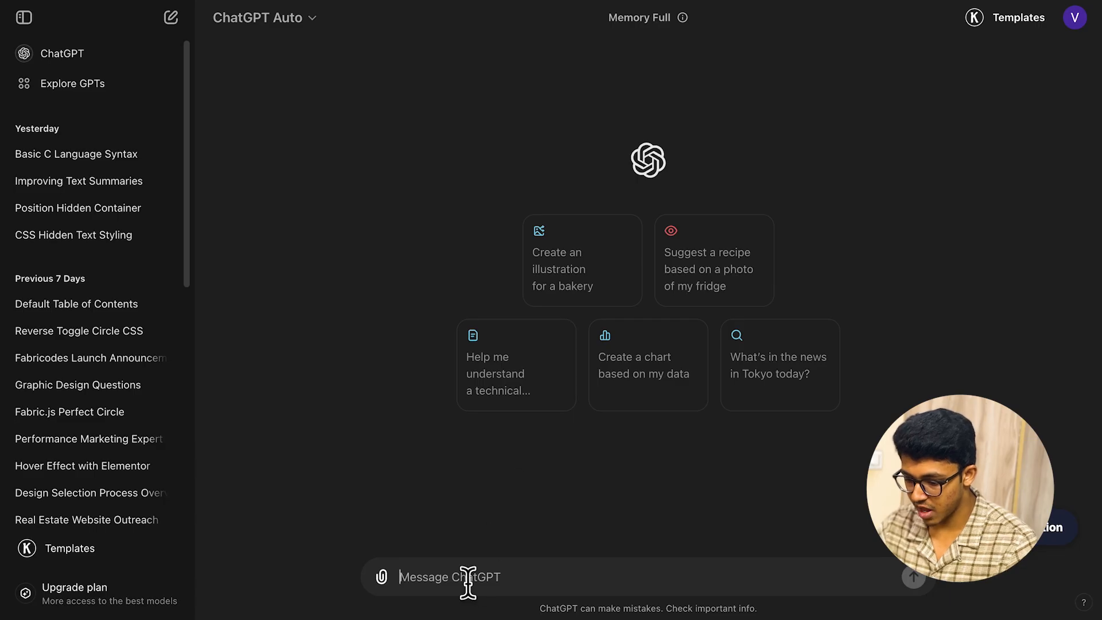
pyautogui.hotkey('ctrl', 'v')
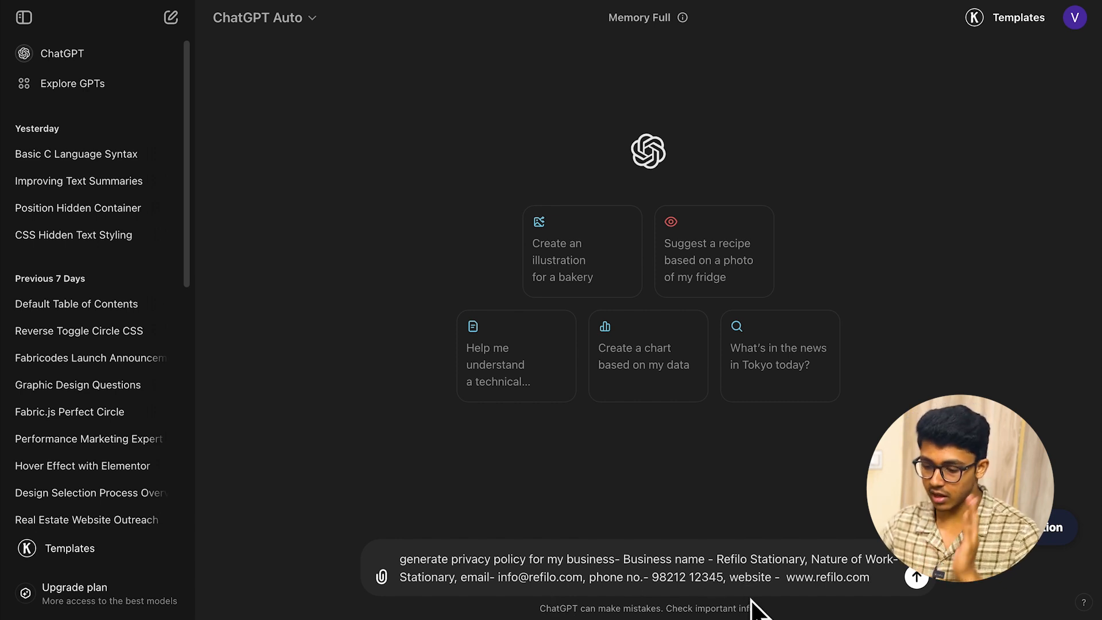
pyautogui.press('Return')
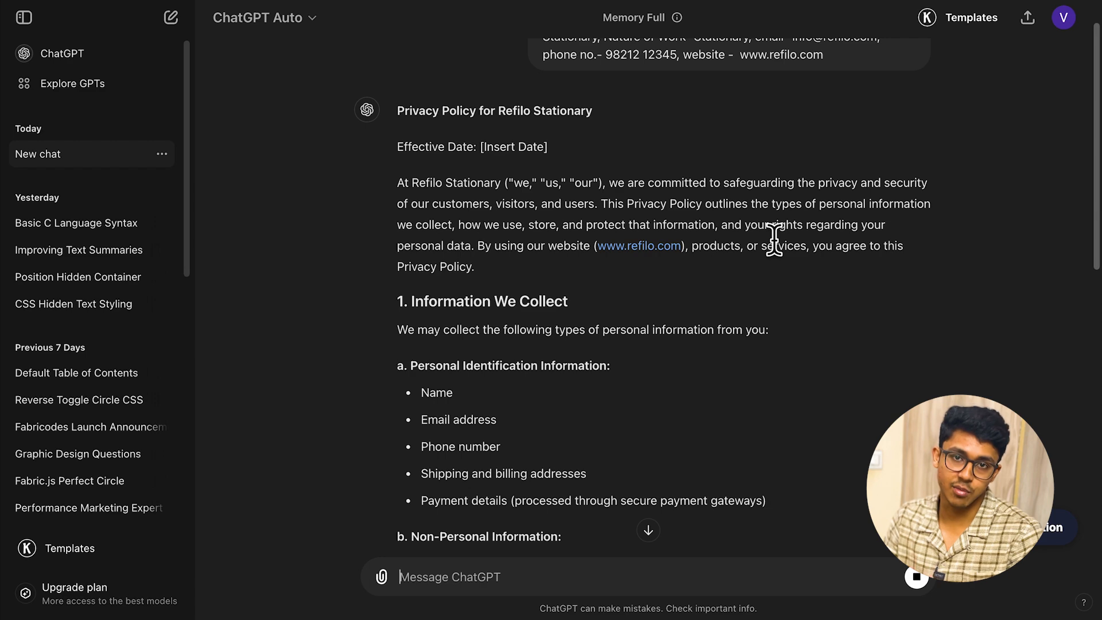
# Review the generated Refilo Stationary privacy policy, from the information collected through to the contact section
pyautogui.scroll(-15, 773, 238)
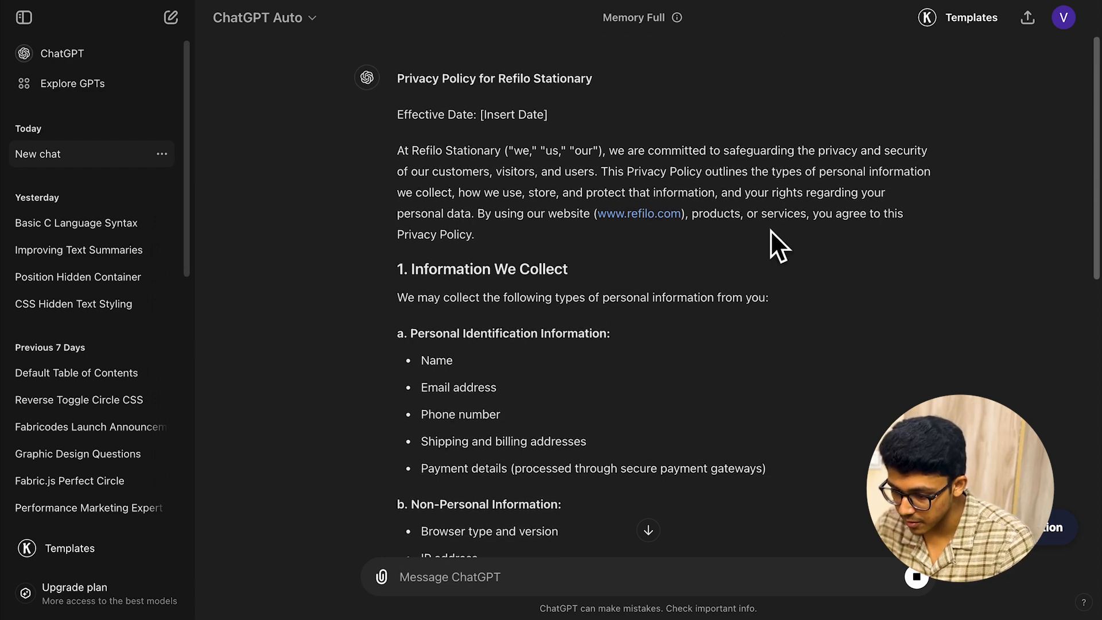
pyautogui.scroll(15, 774, 238)
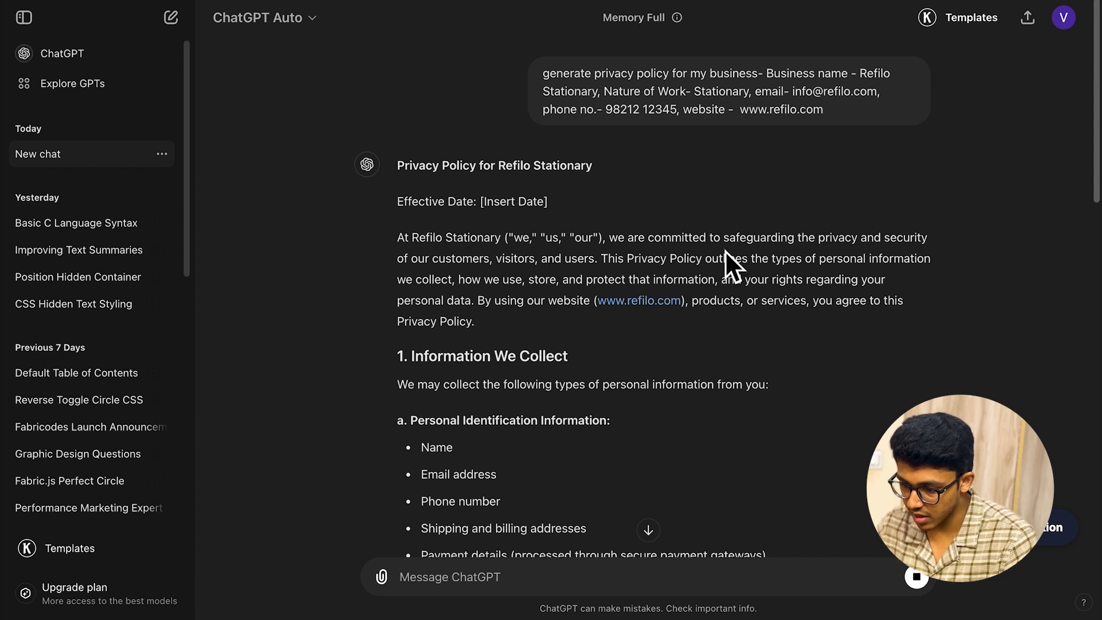
pyautogui.scroll(-2, 648, 307)
pyautogui.scroll(-10, 598, 313)
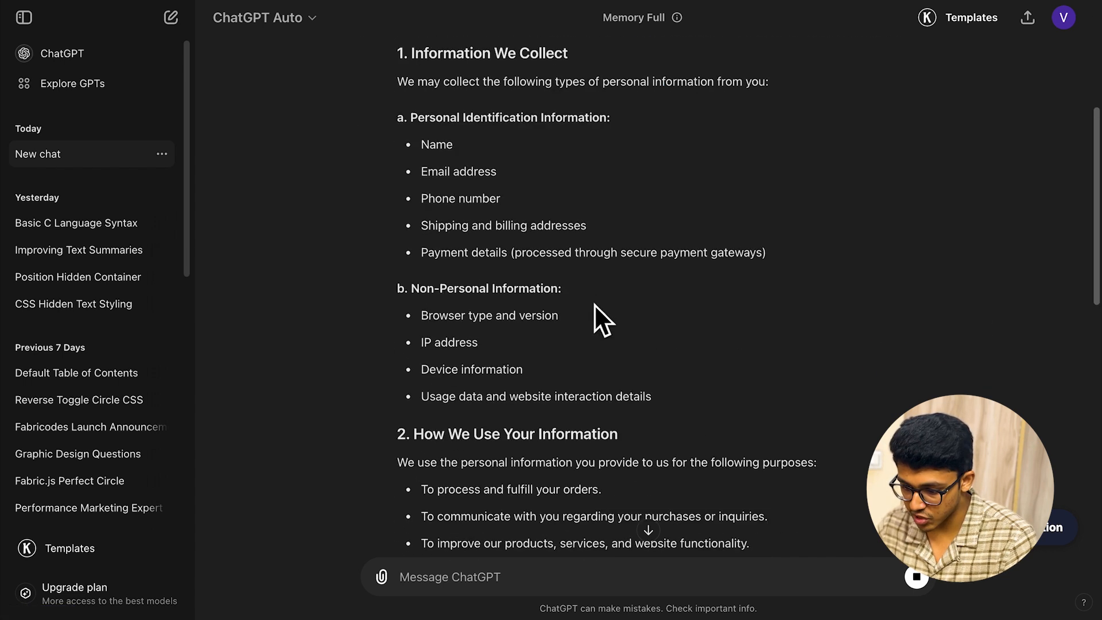
pyautogui.scroll(-6, 587, 299)
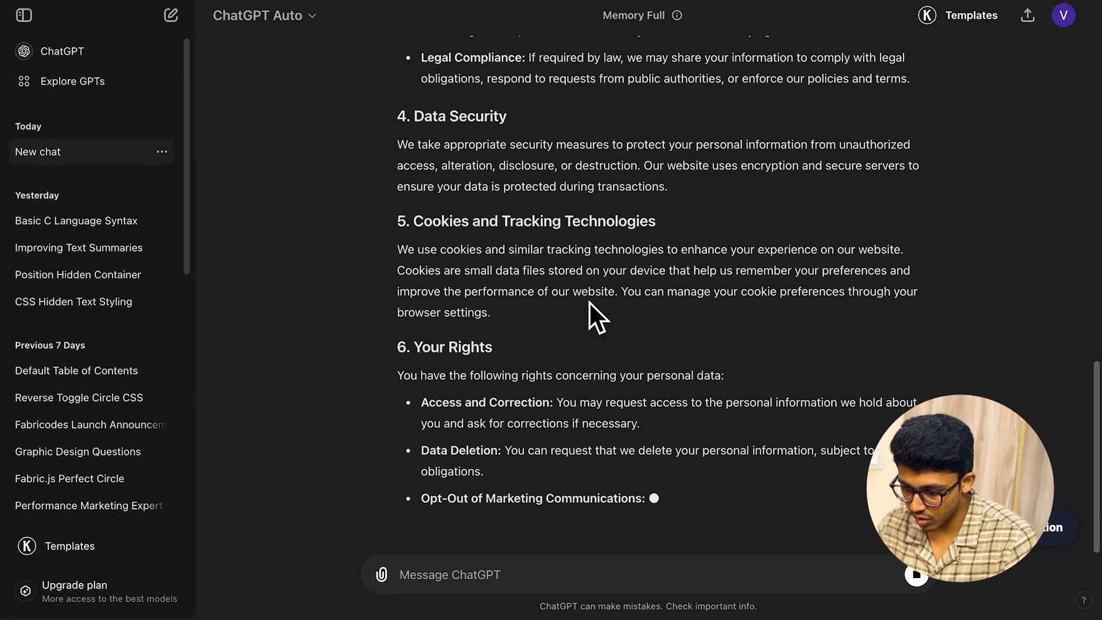
pyautogui.scroll(-2, 660, 307)
pyautogui.scroll(-2, 661, 445)
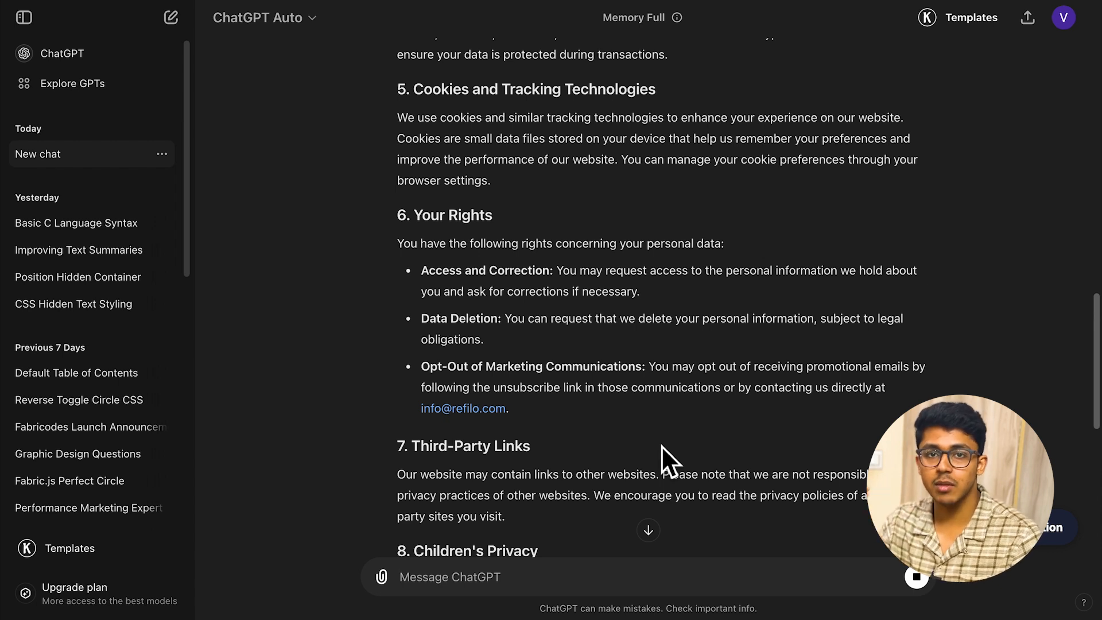
pyautogui.scroll(-10, 661, 445)
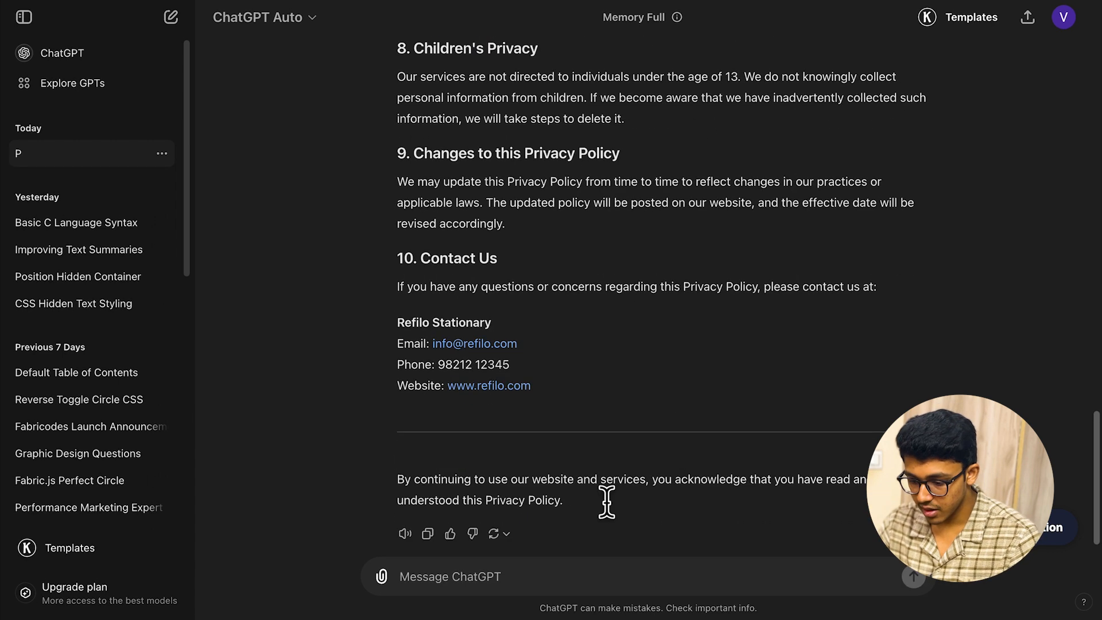
pyautogui.scroll(1, 619, 298)
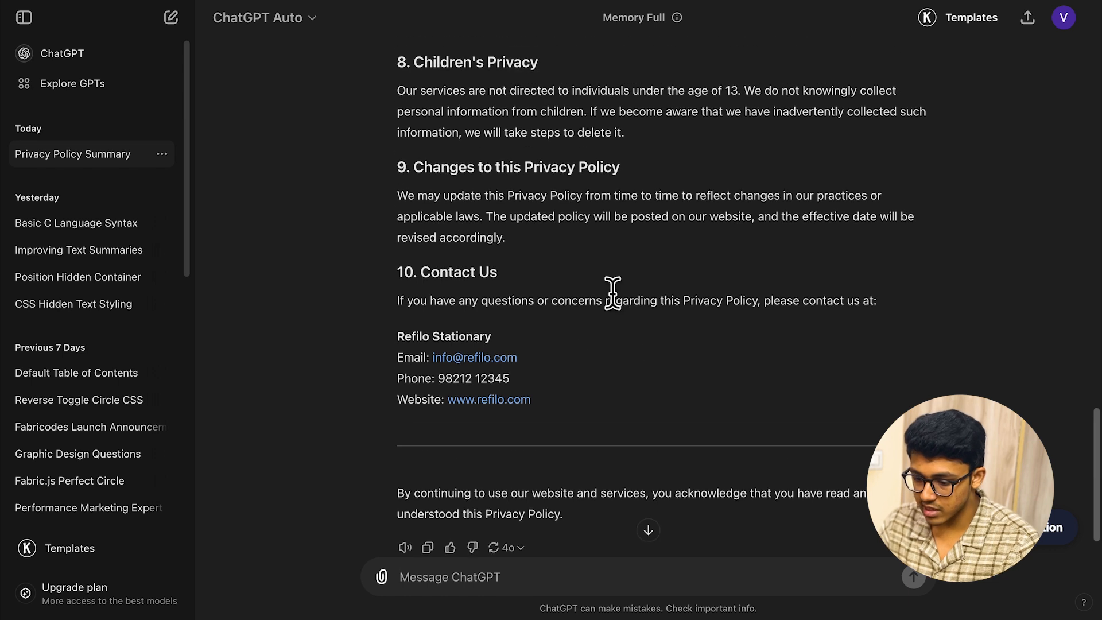
pyautogui.scroll(14, 454, 281)
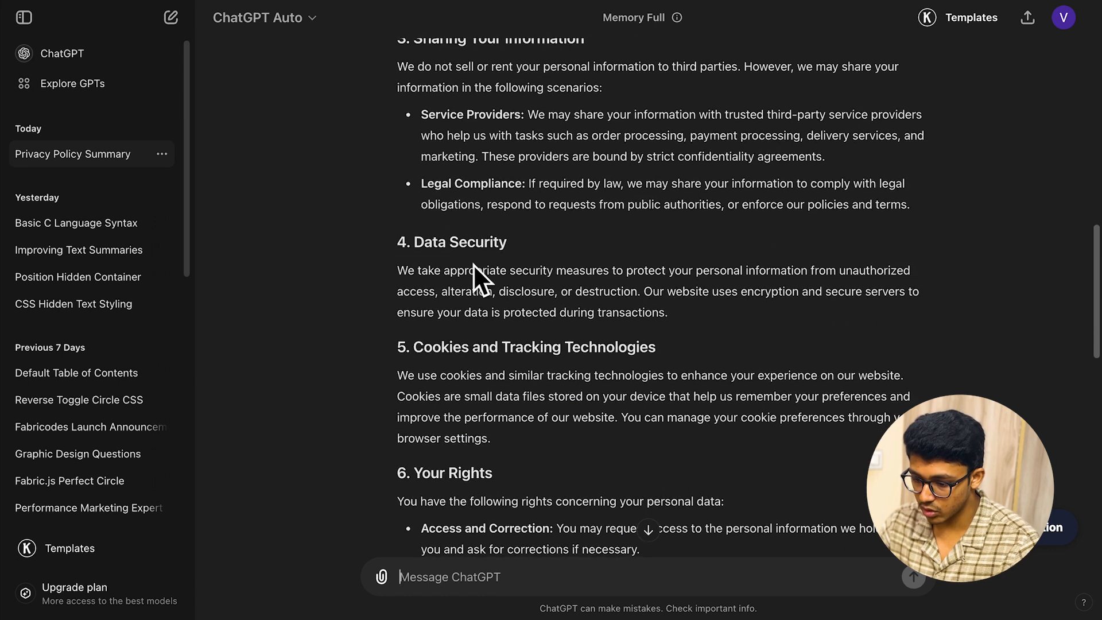
# Ask ChatGPT to also generate the terms and conditions for the business
pyautogui.scroll(-12, 468, 401)
pyautogui.click(461, 586)
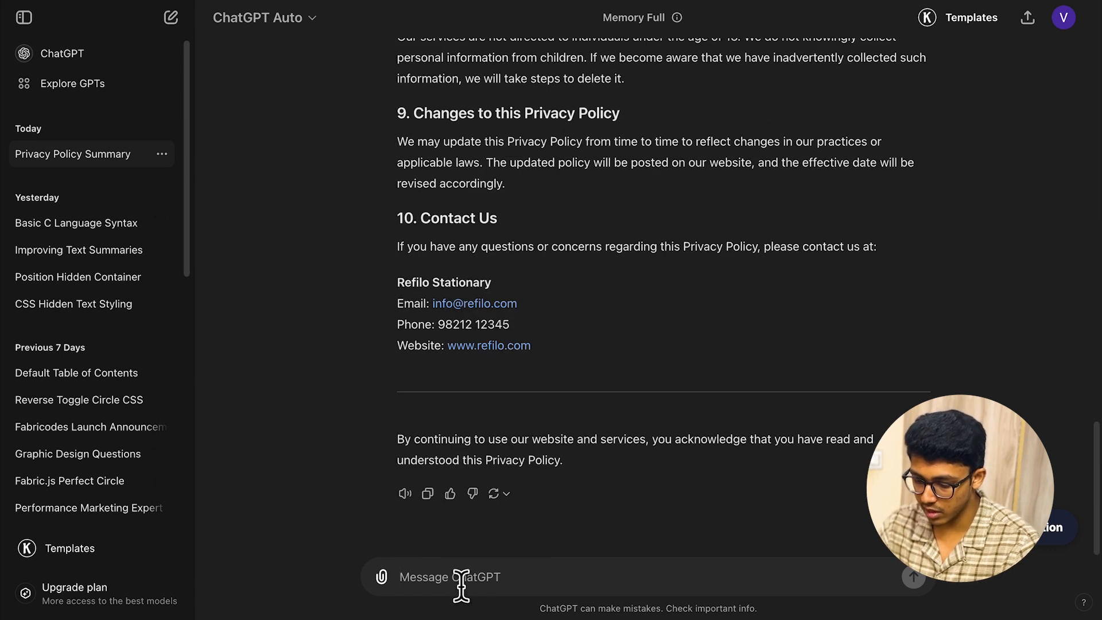
pyautogui.write('now also generate terms and con')
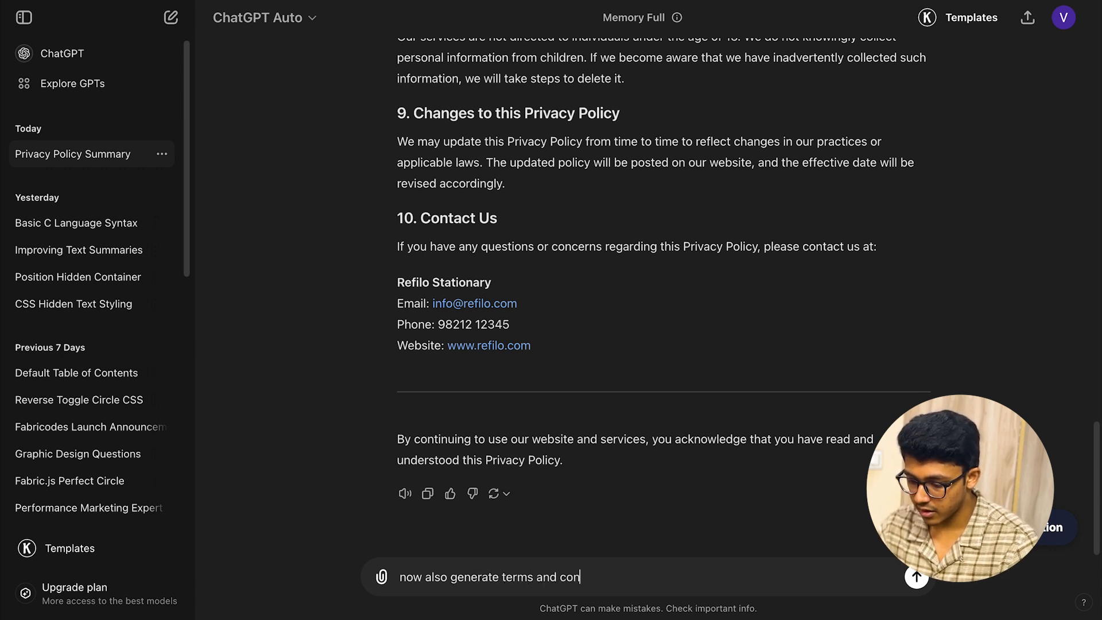
pyautogui.write('e')
pyautogui.press('Return')
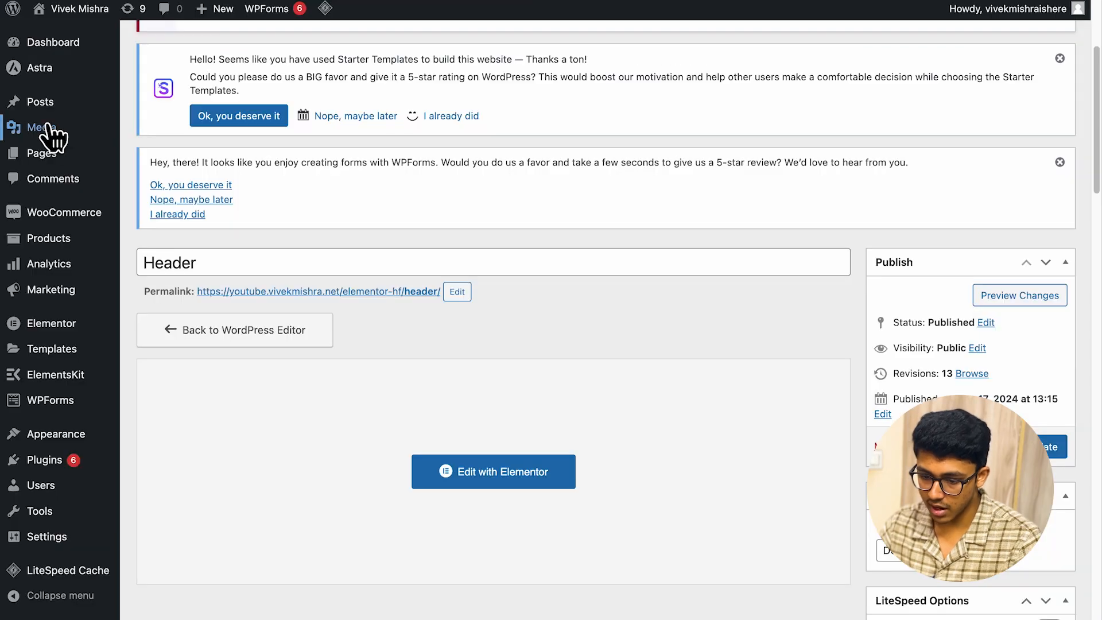
# Switch to the WordPress admin and start a new page from the list of all pages
pyautogui.scroll(4, 121, 151)
pyautogui.moveTo(120, 153)
pyautogui.scroll(-1, 54, 177)
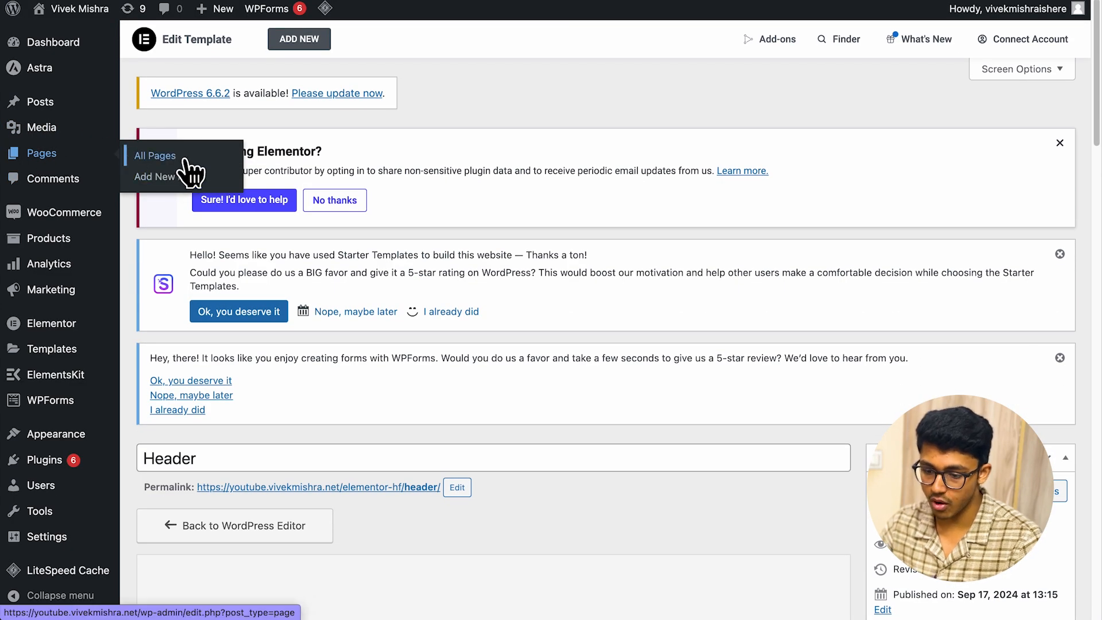
pyautogui.click(185, 160)
pyautogui.scroll(-1, 308, 92)
pyautogui.scroll(-1, 308, 91)
pyautogui.scroll(2, 263, 153)
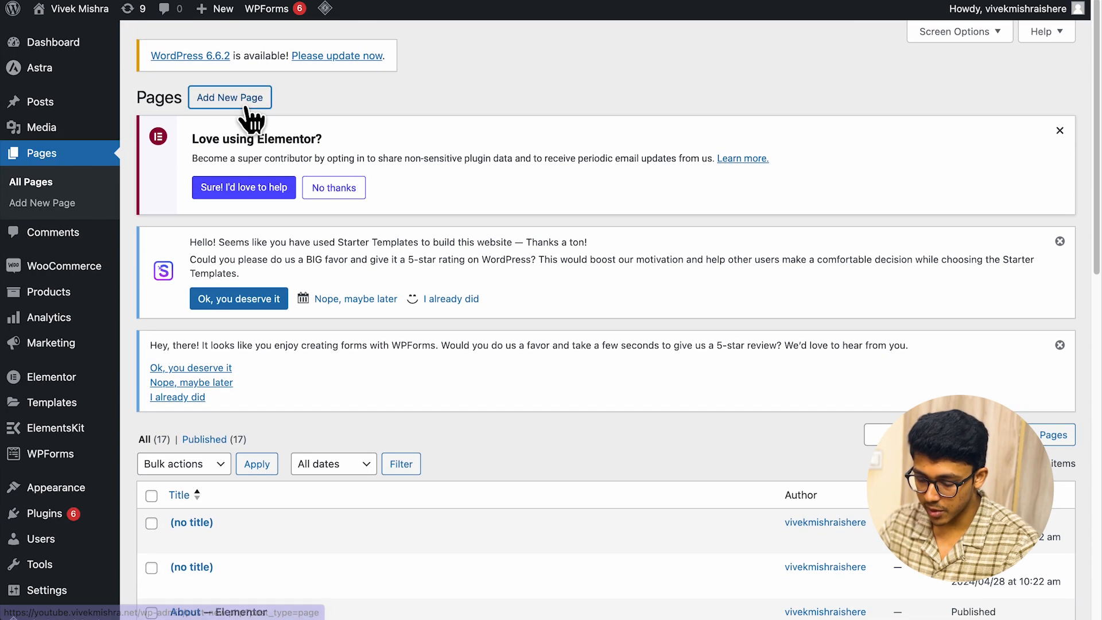
pyautogui.click(247, 108)
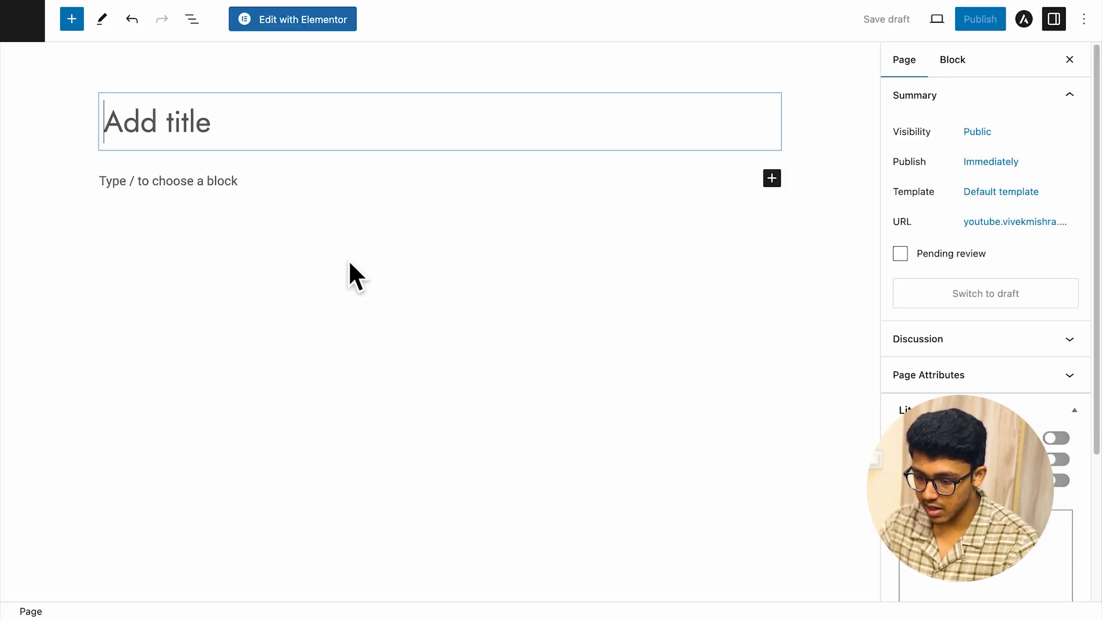
# Title the new page "Privacy Policy" and publish it
pyautogui.write('Privacy Policy')
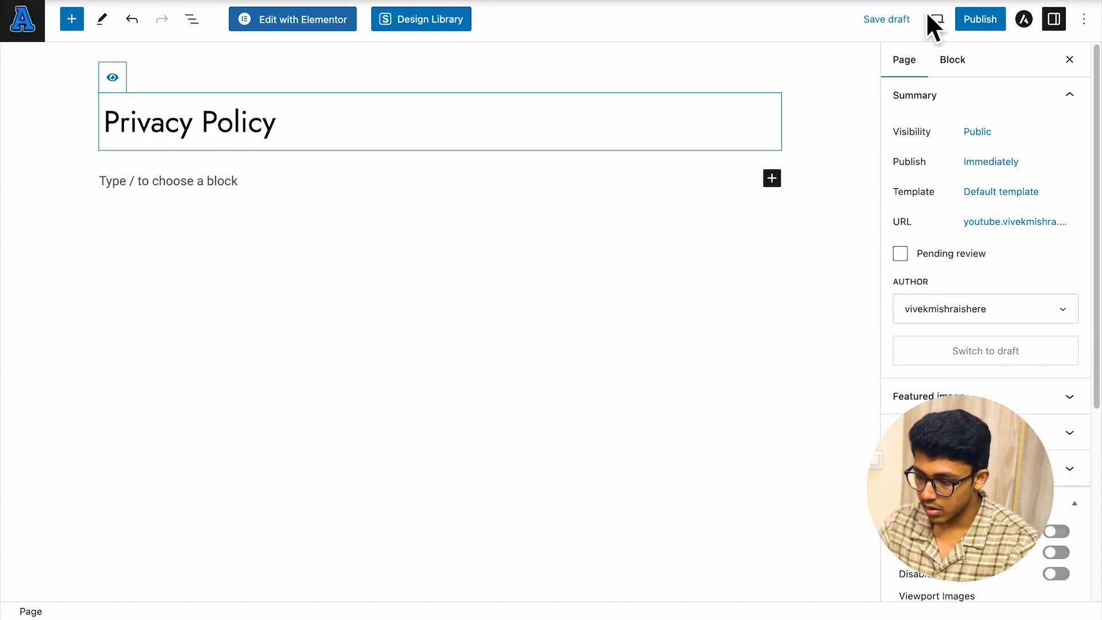
pyautogui.click(976, 24)
pyautogui.click(943, 30)
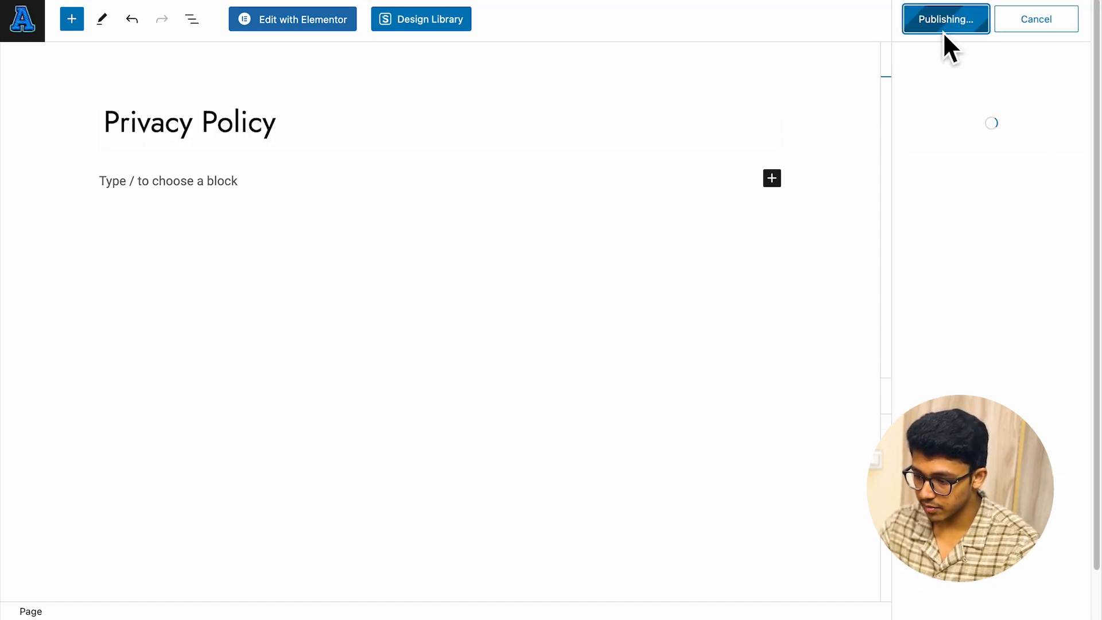
# Open the Privacy Policy page in Elementor and add a Flexbox container with a downward column direction
pyautogui.click(294, 26)
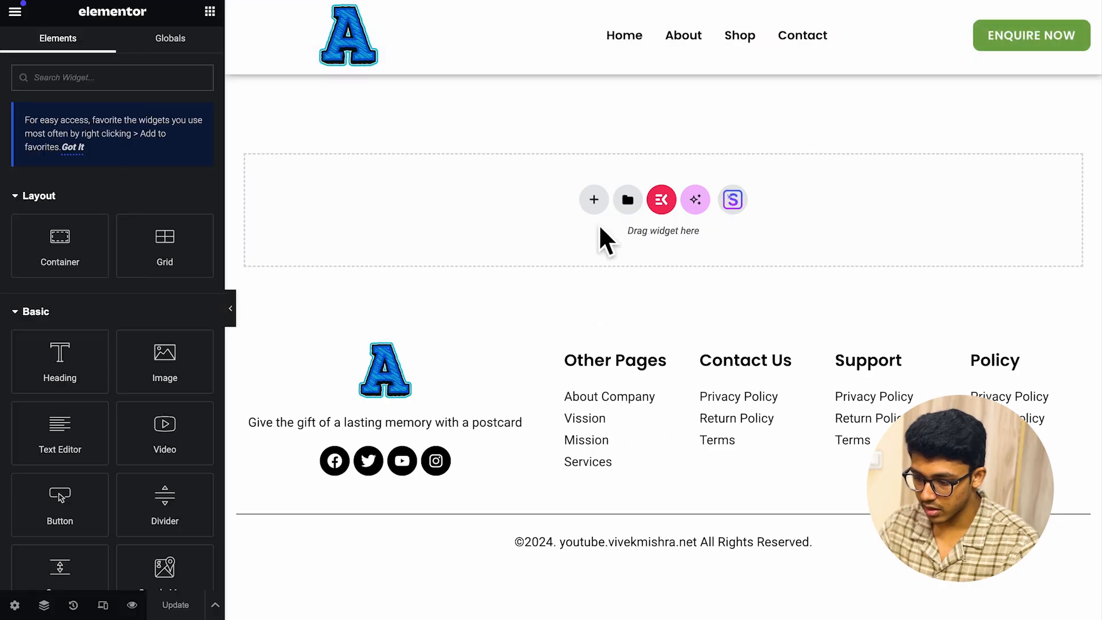
pyautogui.click(592, 200)
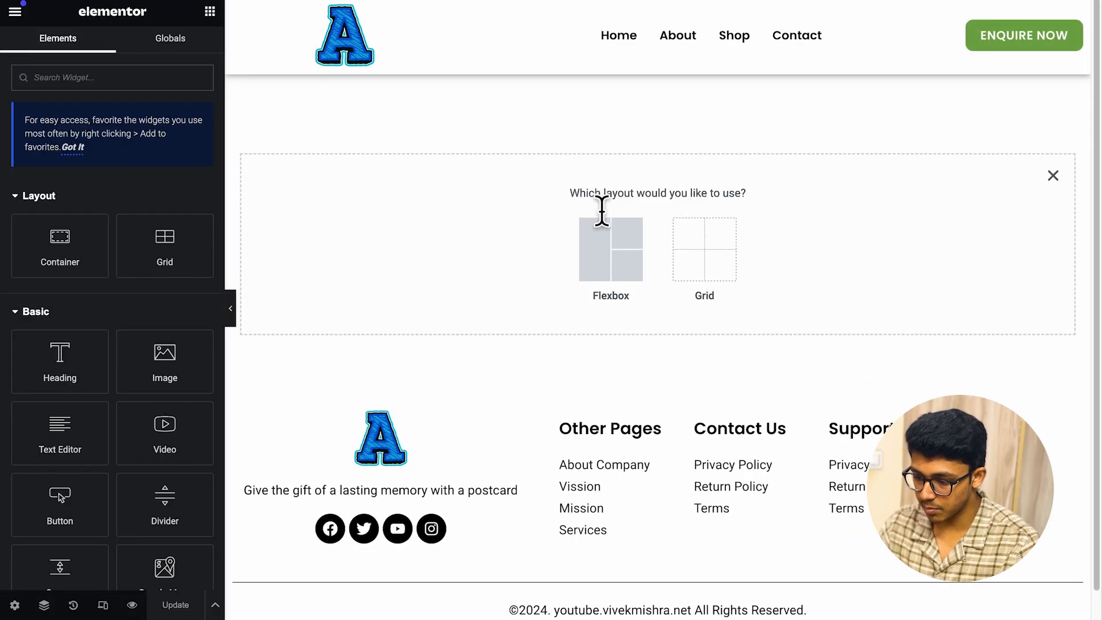
pyautogui.click(598, 253)
pyautogui.click(464, 244)
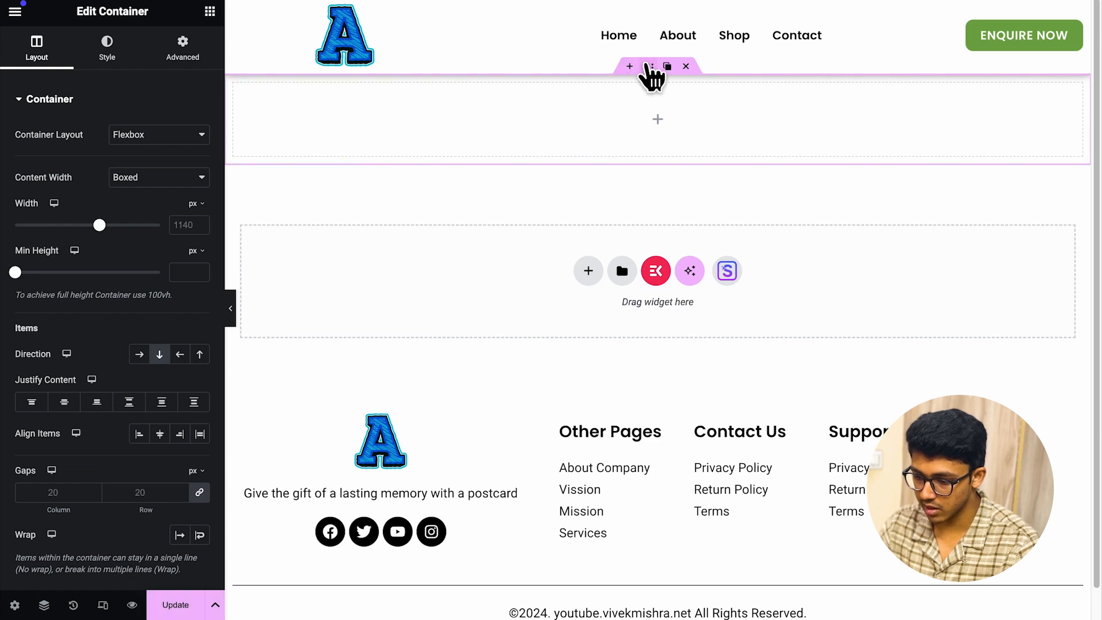
# Add a Heading widget to the container, centre it and set its text to "Privacy Policy"
pyautogui.click(209, 10)
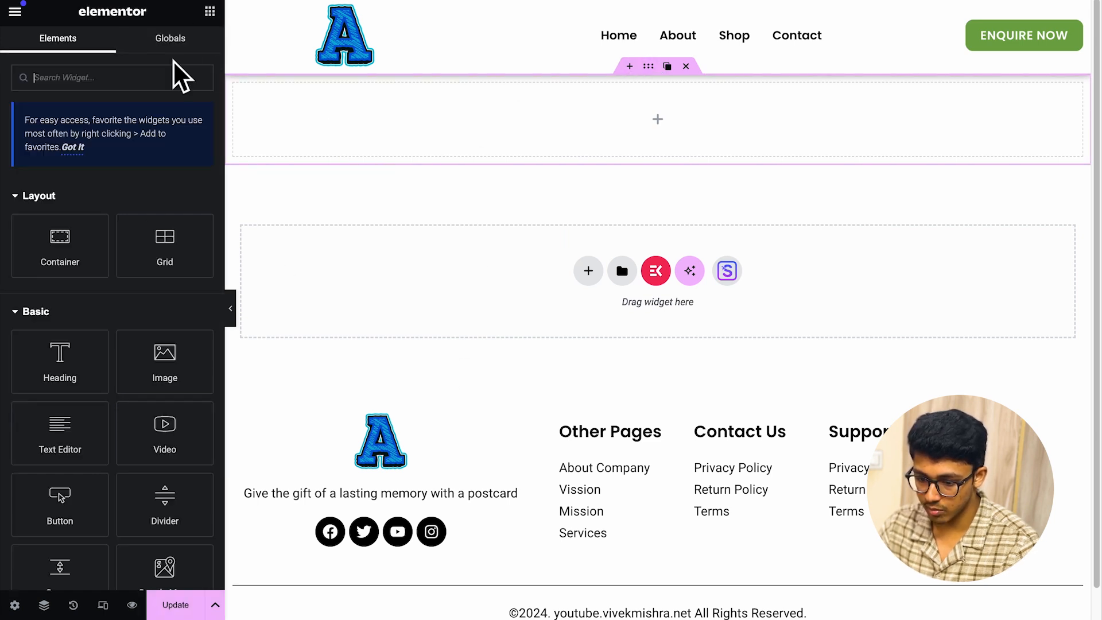
pyautogui.moveTo(81, 363); pyautogui.dragTo(504, 128)
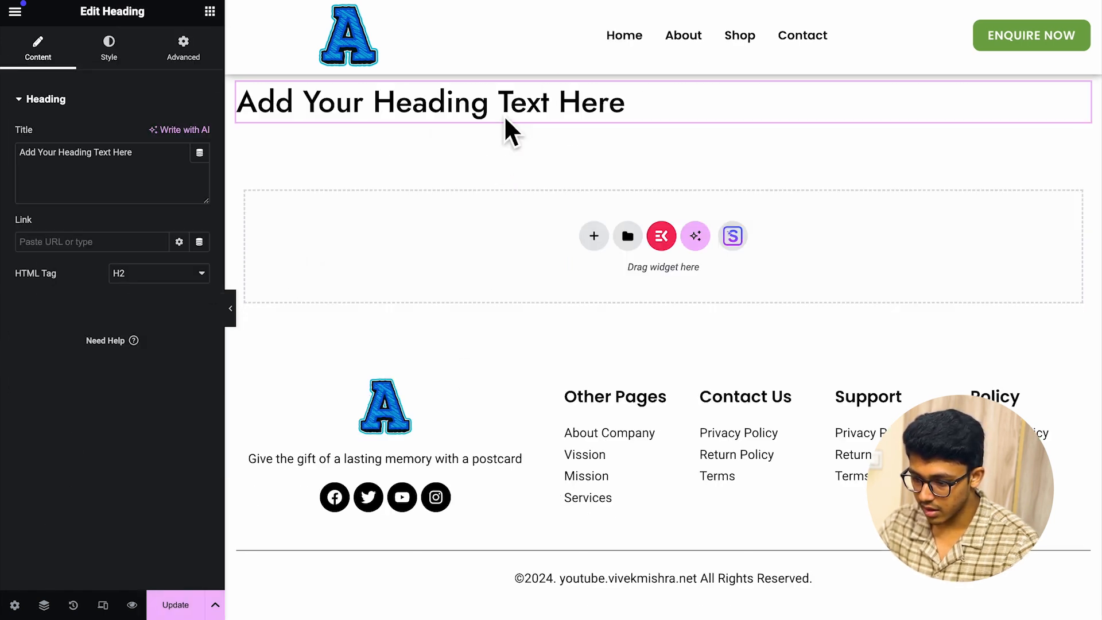
pyautogui.click(115, 52)
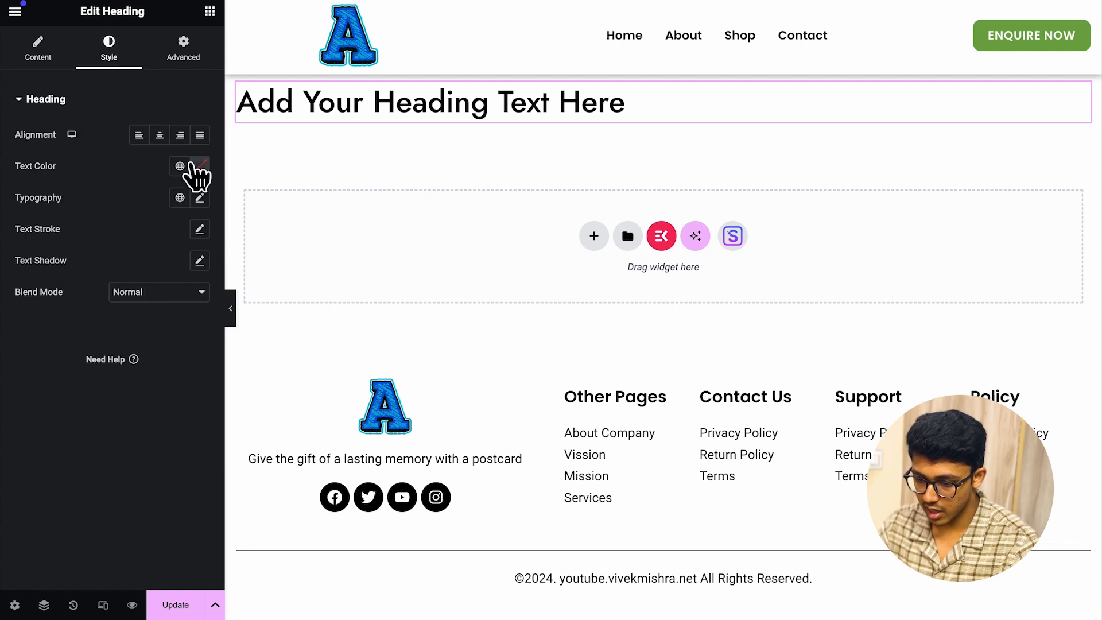
pyautogui.click(160, 135)
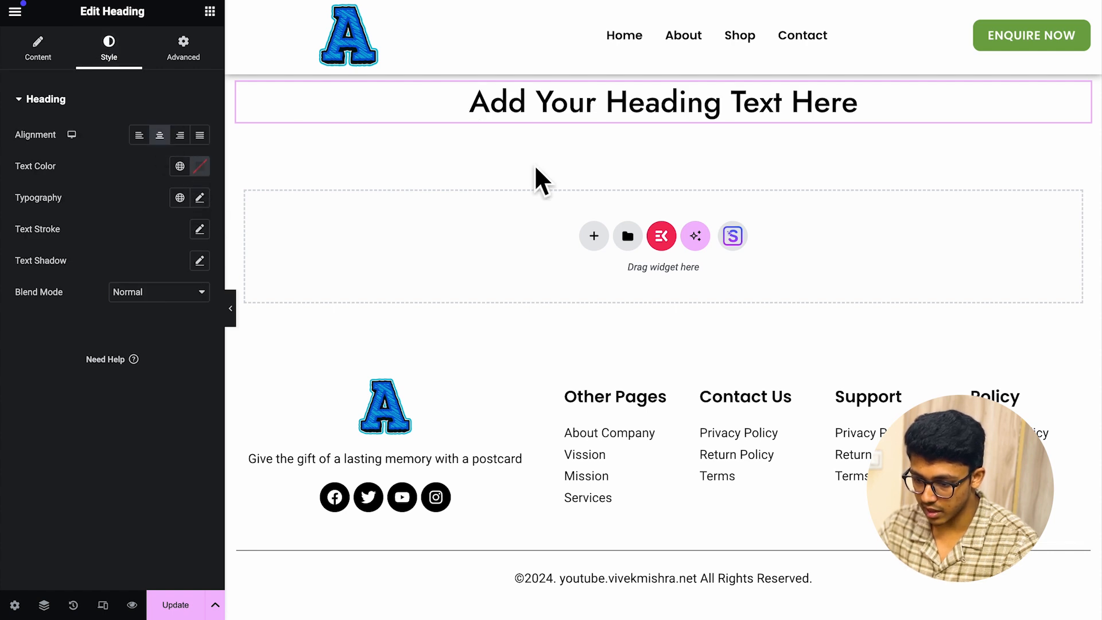
pyautogui.tripleClick(557, 126)
pyautogui.write('Priv')
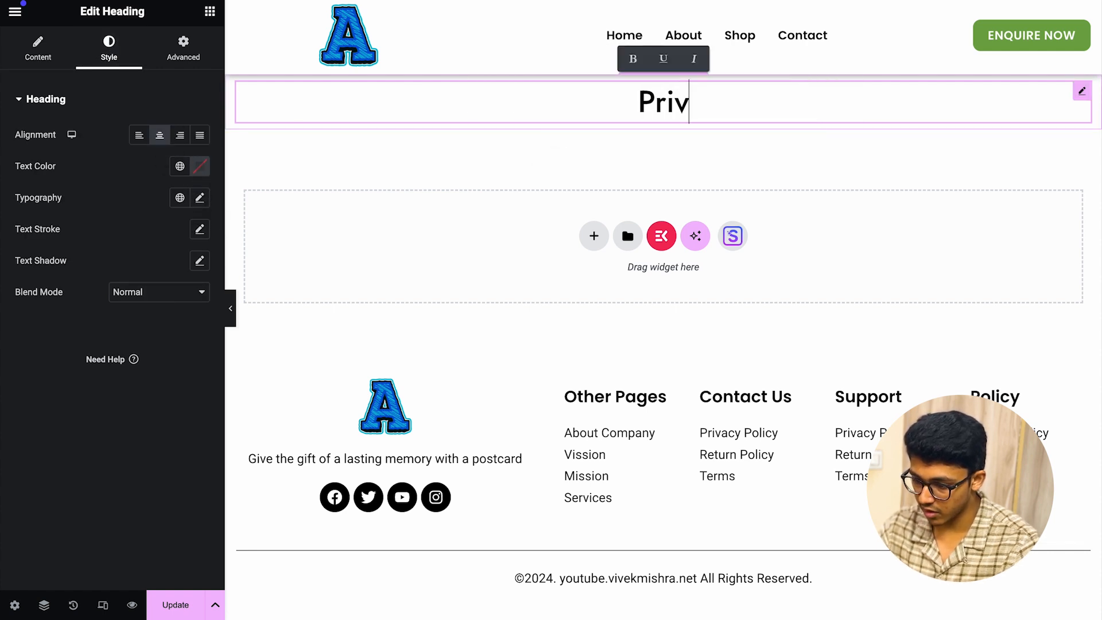
pyautogui.write('acy Policy')
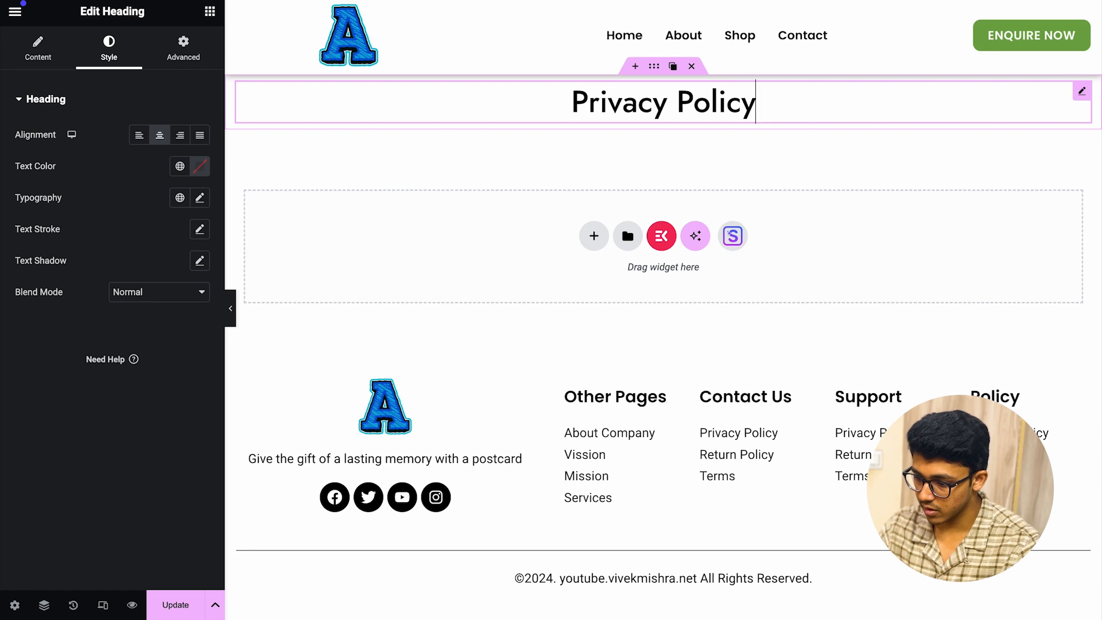
# Set the heading container's margins to 60 px top and bottom and 15 px right and left
pyautogui.click(655, 67)
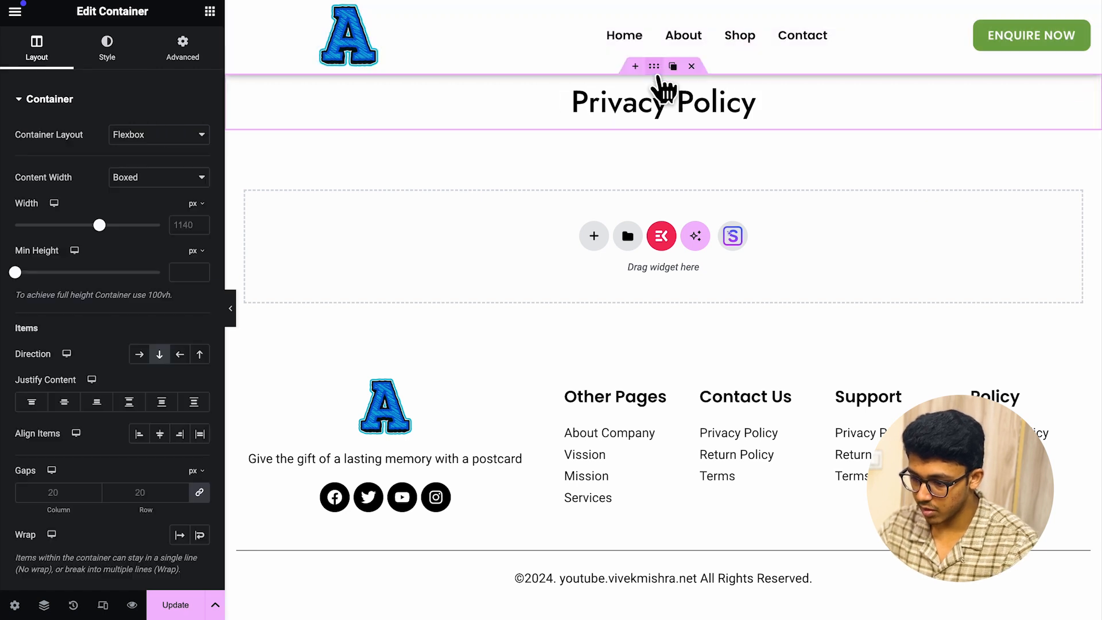
pyautogui.click(183, 50)
pyautogui.click(46, 153)
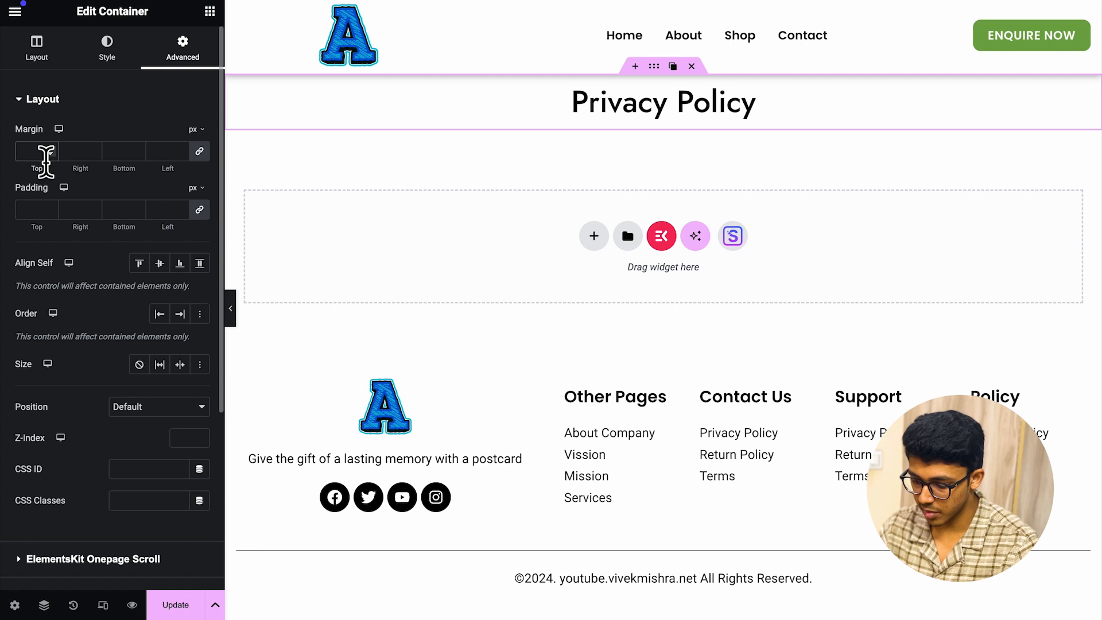
pyautogui.write('15')
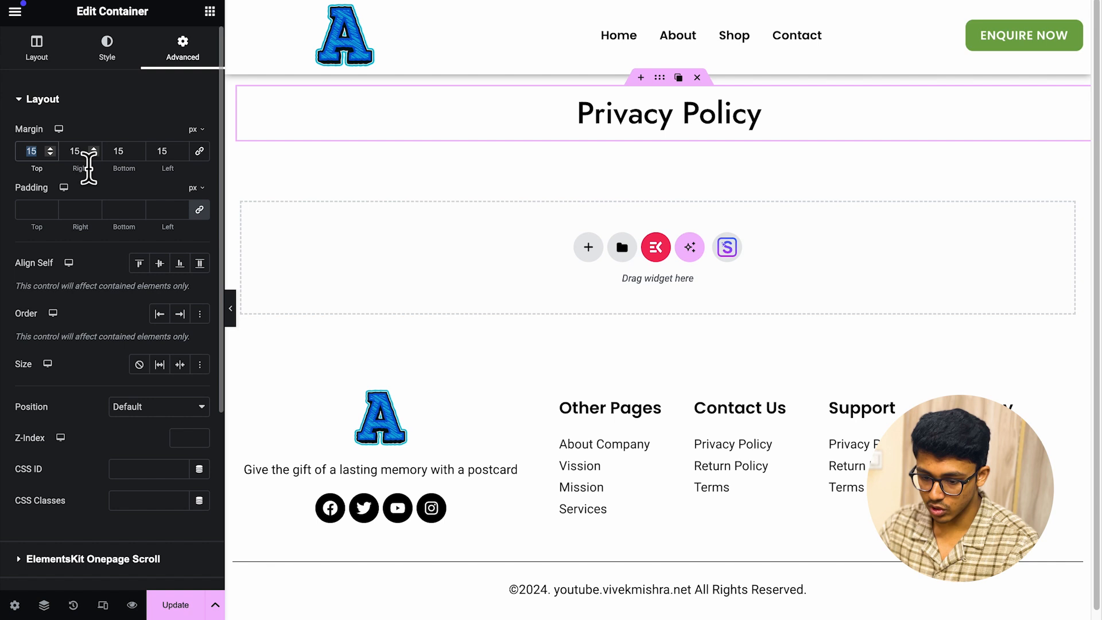
pyautogui.write('60')
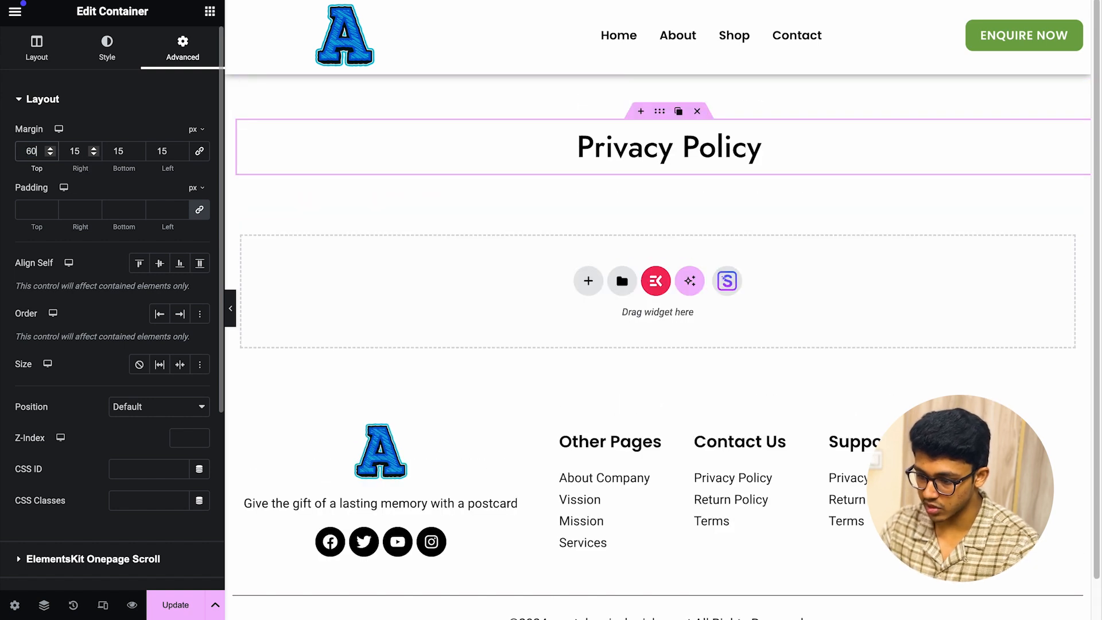
pyautogui.doubleClick(126, 155)
pyautogui.write('60')
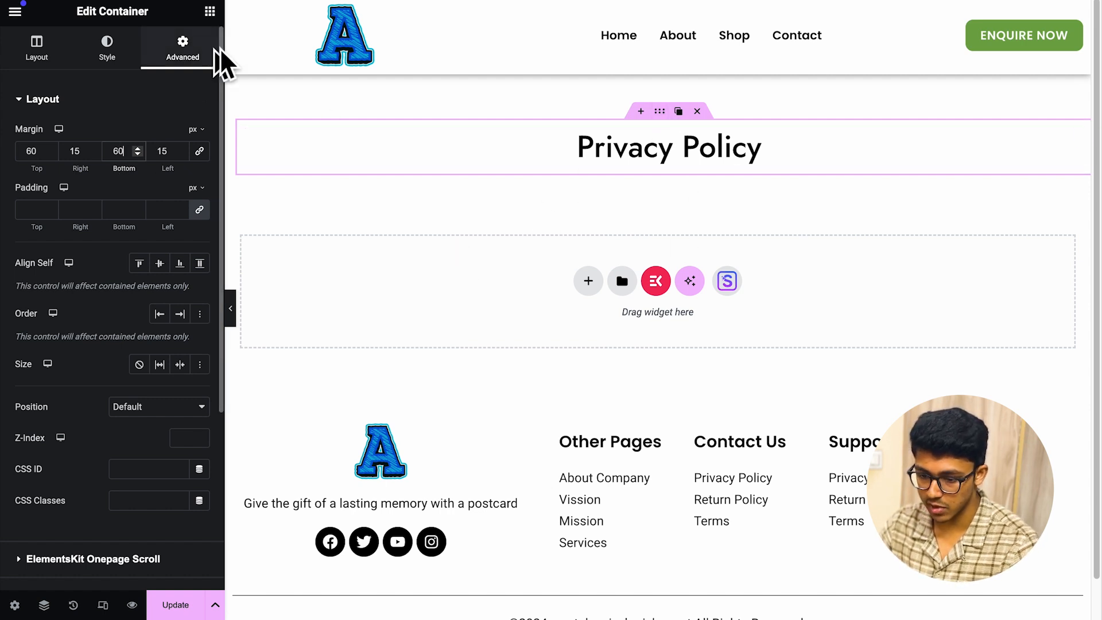
# Add a Text Editor widget below the Privacy Policy heading and select its placeholder text
pyautogui.click(209, 11)
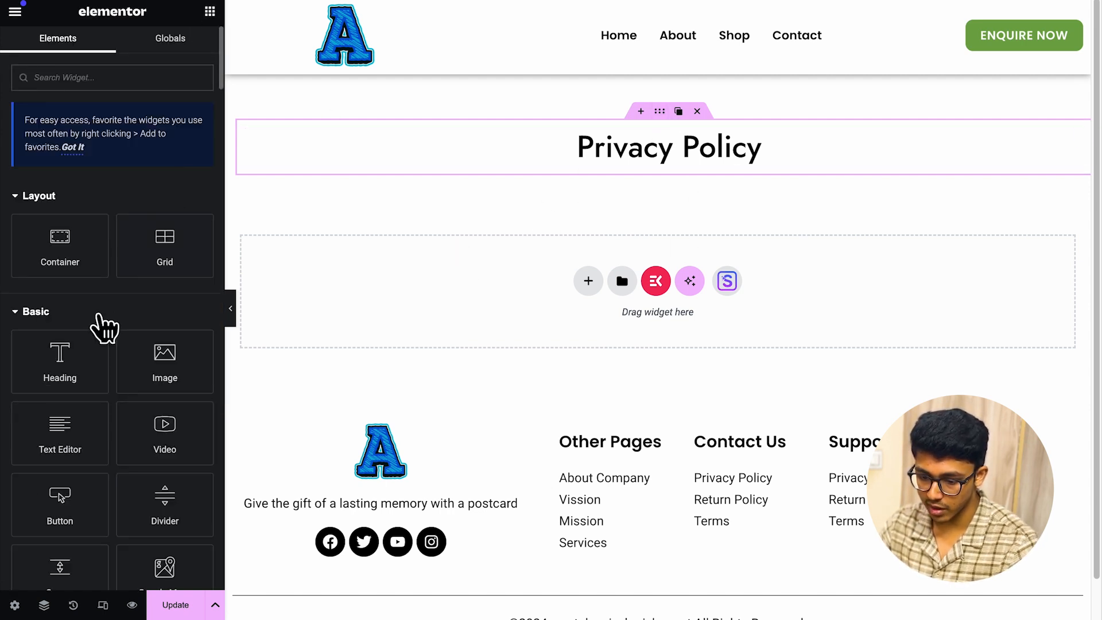
pyautogui.moveTo(78, 451); pyautogui.dragTo(613, 172)
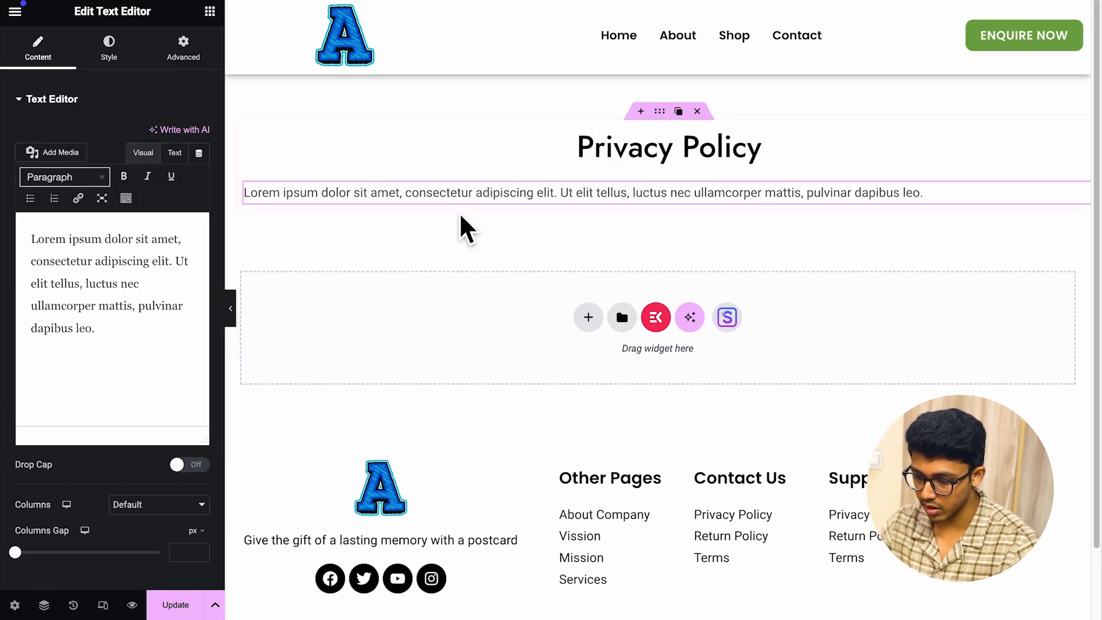
pyautogui.tripleClick(86, 270)
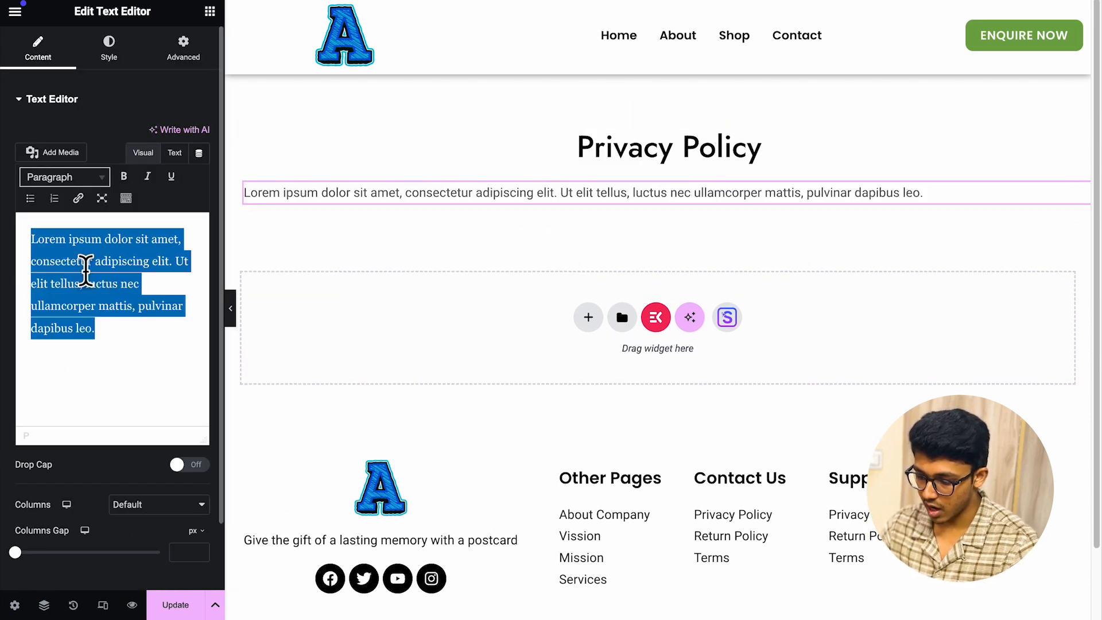
# Copy the generated privacy policy in ChatGPT, from the introductory paragraph through the website line under Contact Us
pyautogui.hotkey('ctrl', 'Tab')
pyautogui.scroll(-2, 646, 282)
pyautogui.scroll(16, 646, 281)
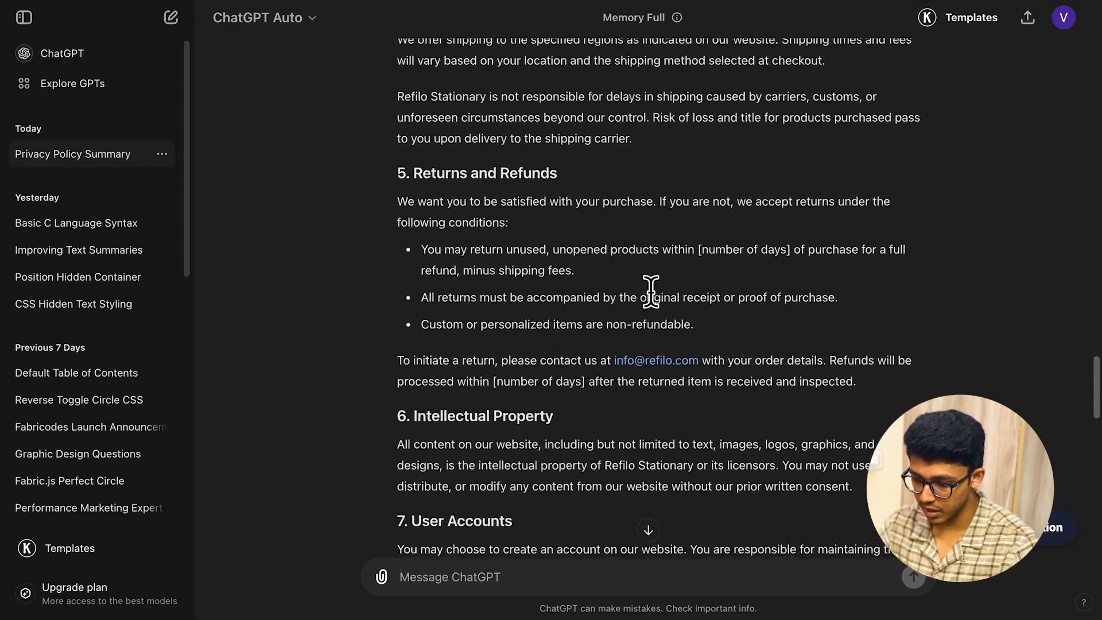
pyautogui.scroll(-20, 649, 288)
pyautogui.scroll(1, 540, 287)
pyautogui.scroll(20, 528, 250)
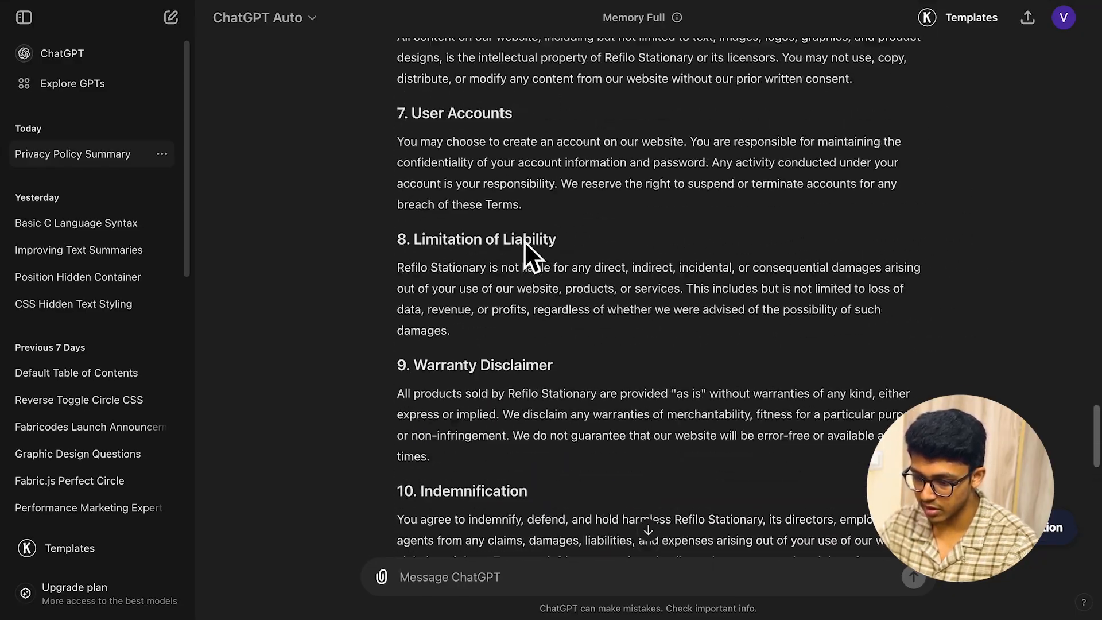
pyautogui.scroll(20, 528, 250)
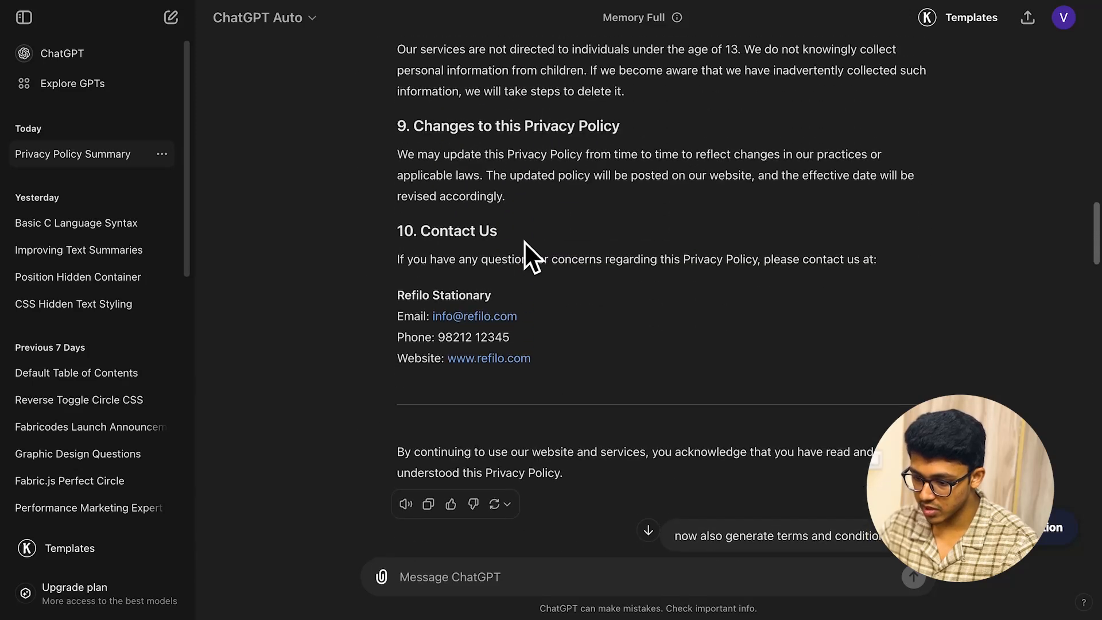
pyautogui.scroll(12, 527, 250)
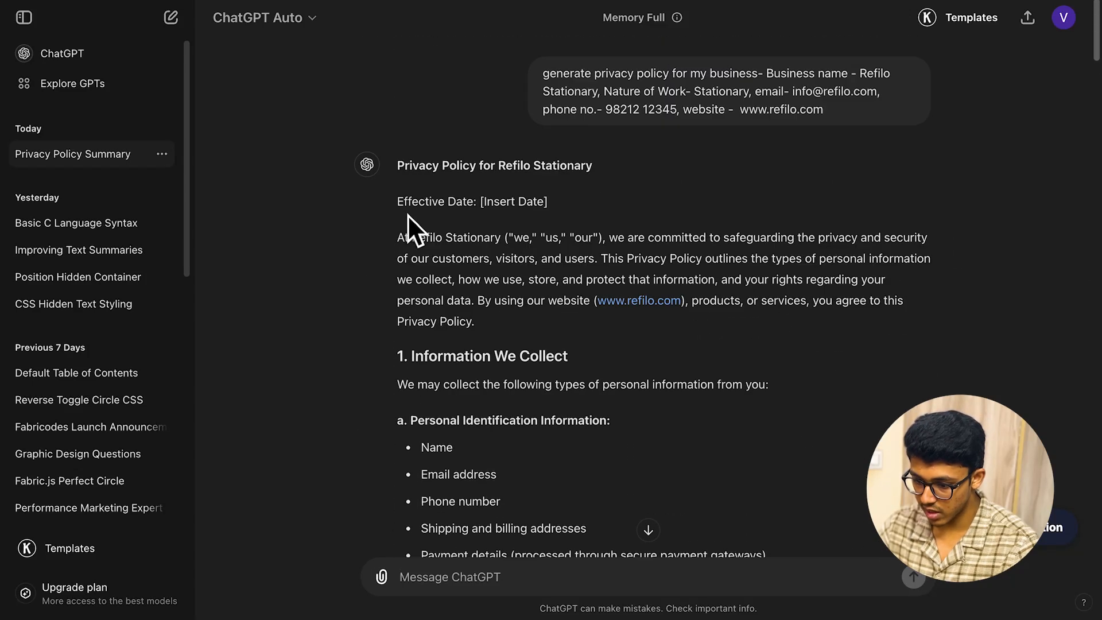
pyautogui.moveTo(400, 240); pyautogui.dragTo(549, 484)
pyautogui.scroll(-8, 525, 391)
pyautogui.scroll(-12, 526, 394)
pyautogui.scroll(-6, 518, 349)
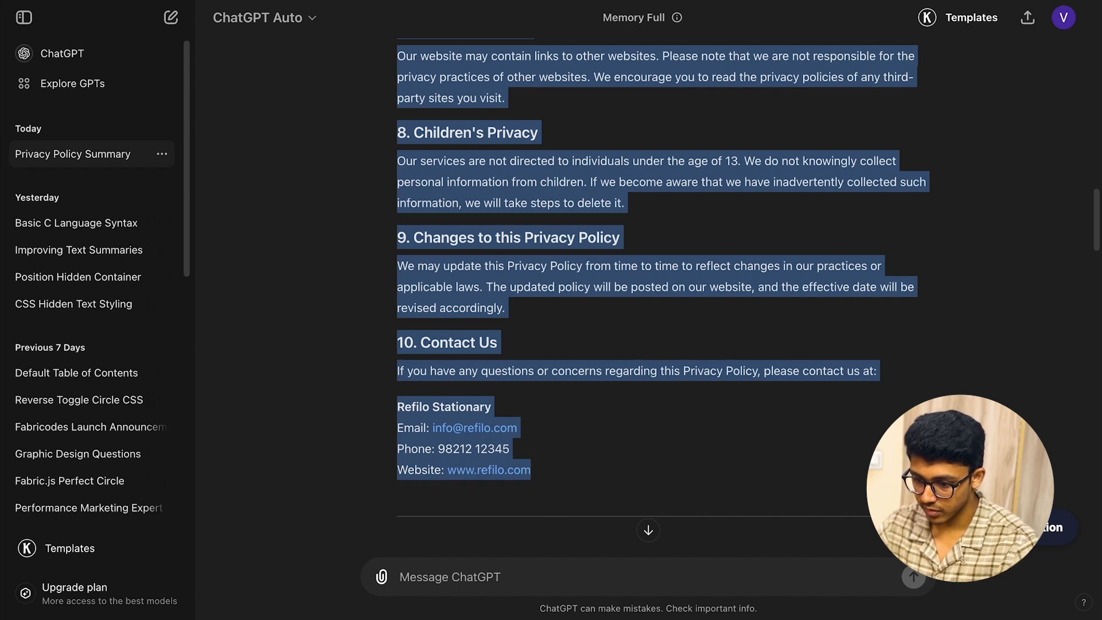
# Replace the Text Editor widget's placeholder in Elementor with the copied privacy policy and update the page
pyautogui.click(230, 1)
pyautogui.doubleClick(82, 272)
pyautogui.hotkey('ctrl', 'a')
pyautogui.hotkey('ctrl', 'v')
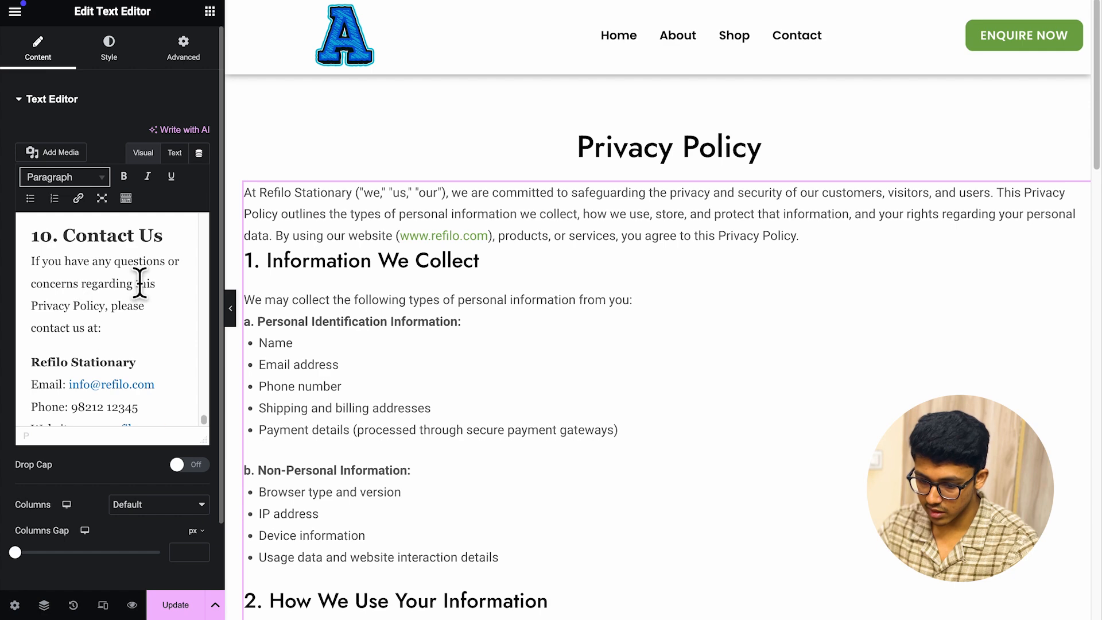
pyautogui.scroll(-20, 497, 293)
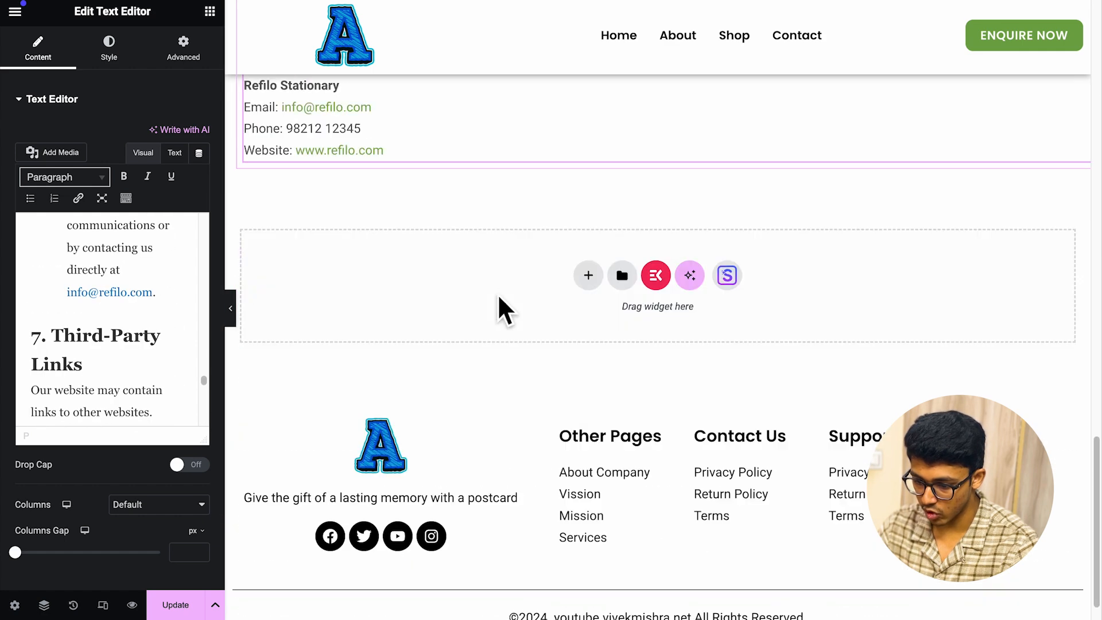
pyautogui.click(175, 604)
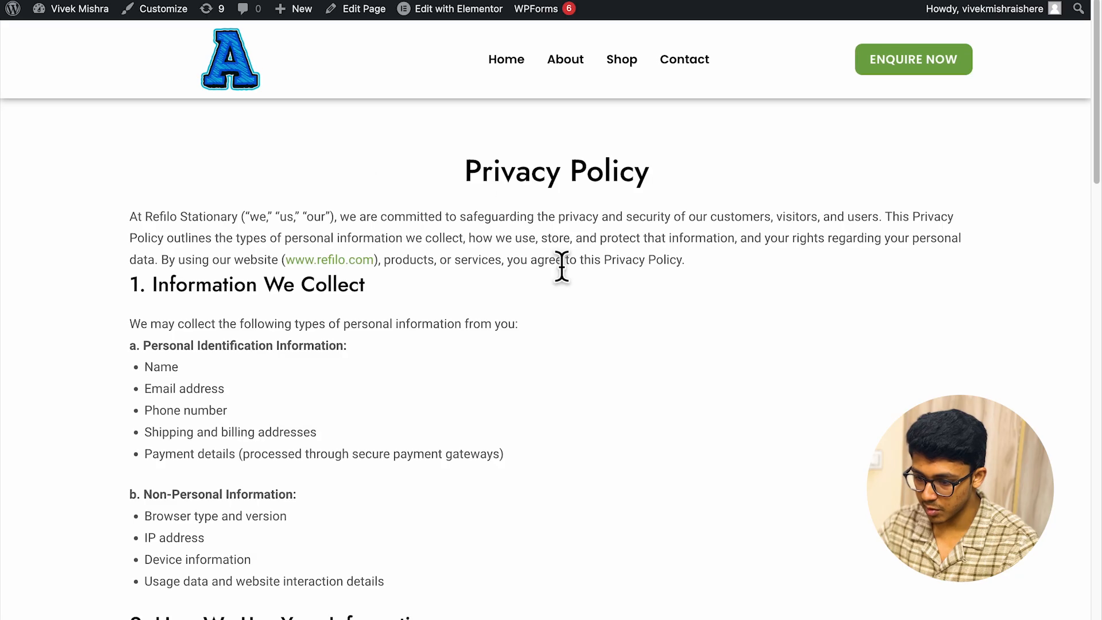
# Review the live Privacy Policy page through all its sections
pyautogui.scroll(-5, 551, 304)
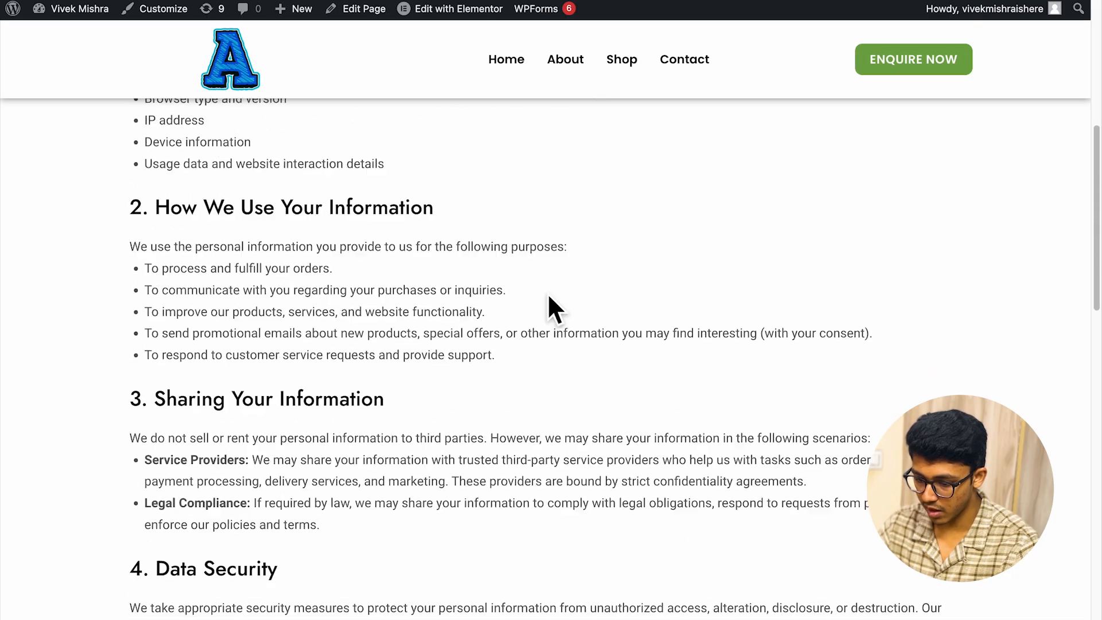
pyautogui.scroll(-10, 550, 299)
pyautogui.scroll(15, 549, 298)
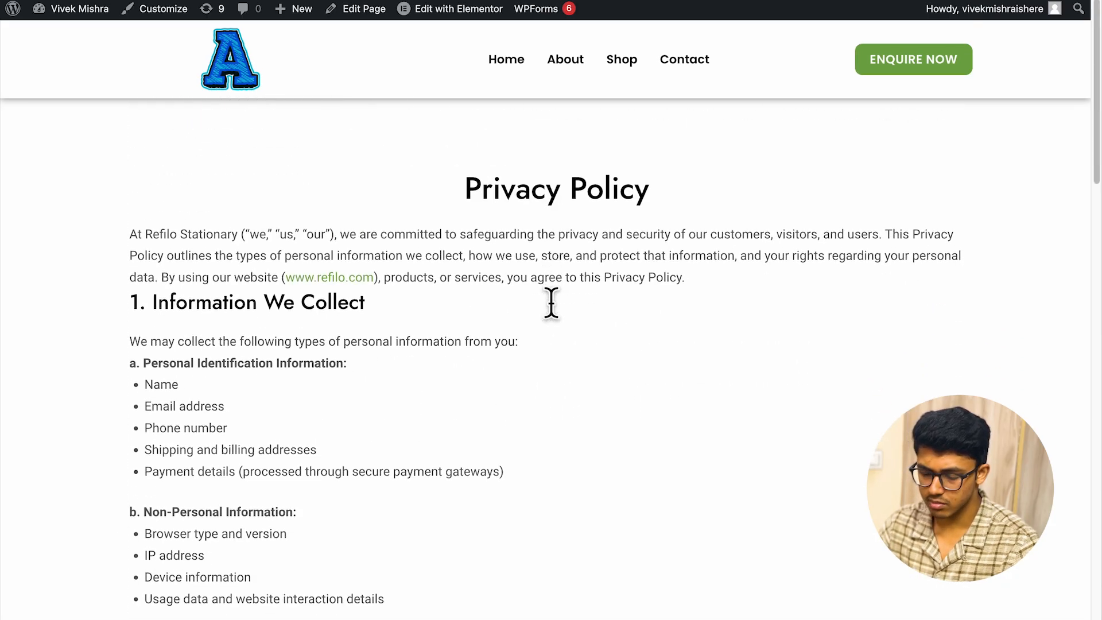
# Switch to the ChatGPT policy conversation and enter the request "now also generate shipping and delivery page" without sending it
pyautogui.scroll(-1, 550, 303)
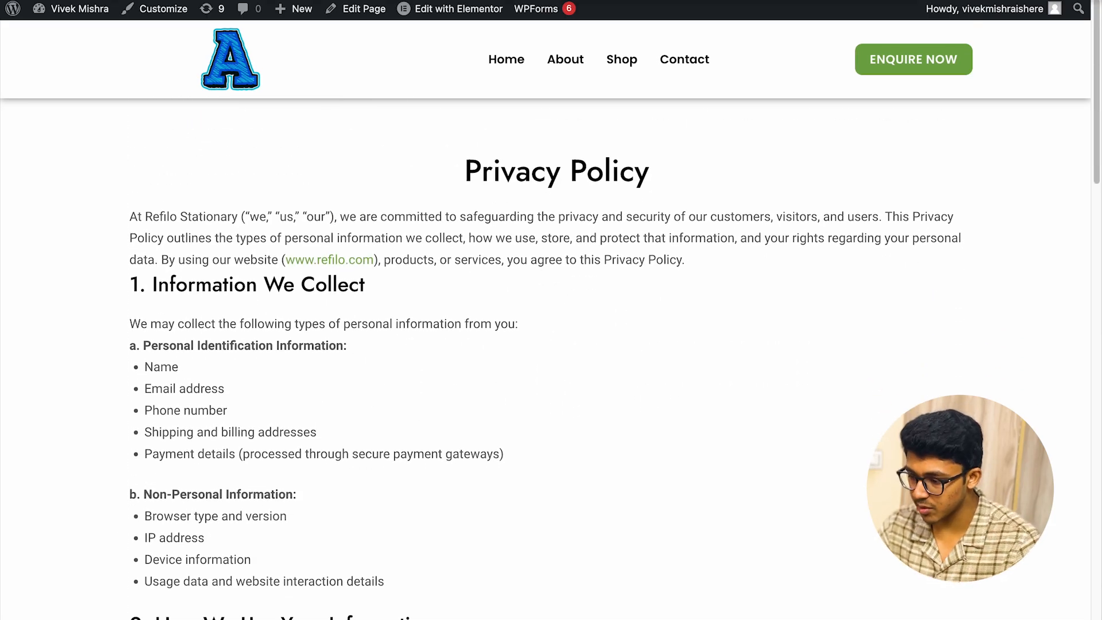
pyautogui.press('super+Tab')
pyautogui.scroll(-15, 664, 315)
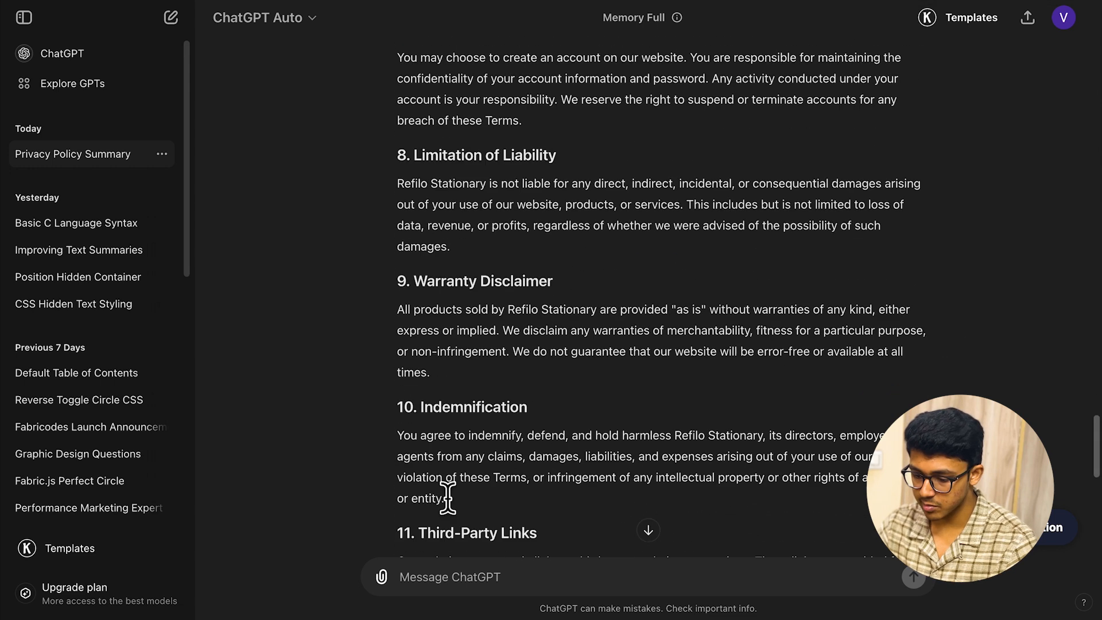
pyautogui.click(449, 591)
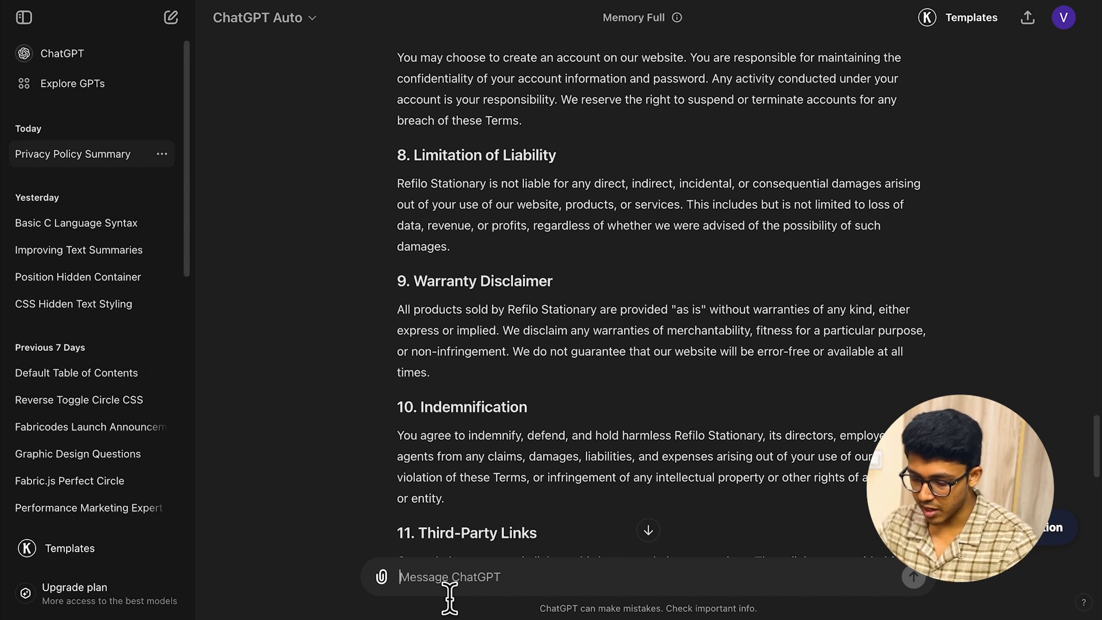
pyautogui.write('now')
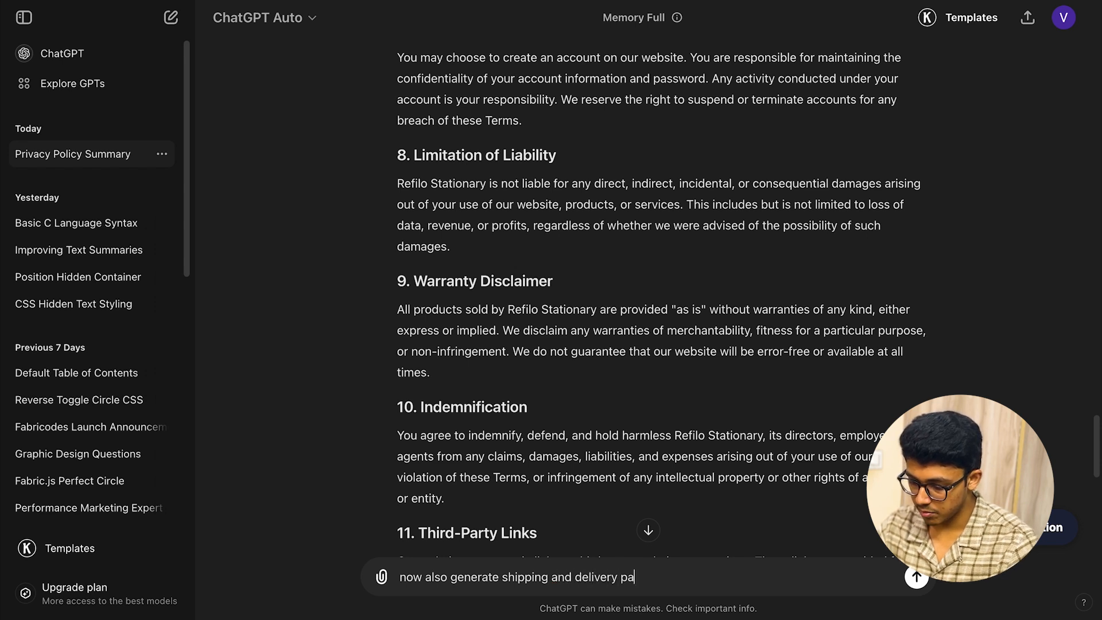
# Add "Extra information: Shipping charges is Rs. 50 , COD Charges Rs. 50, No COD charges if you place order above Rs. 999" and send the prompt
pyautogui.hotkey('shift', 'Return')
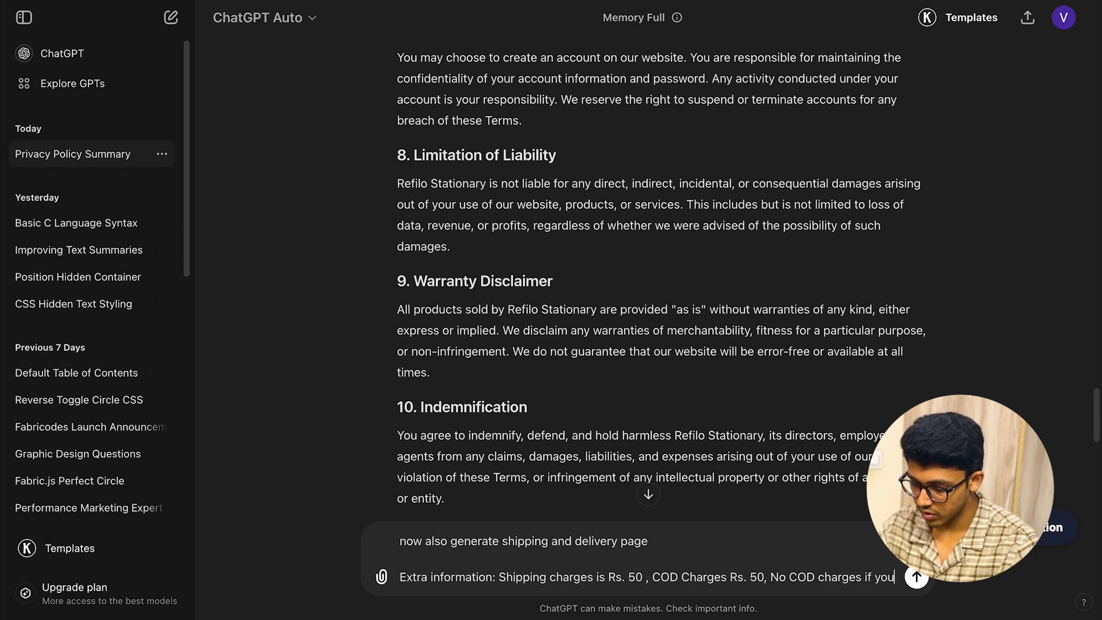
pyautogui.write('r')
pyautogui.press('BackSpace')
pyautogui.write('place order above Rs. 999')
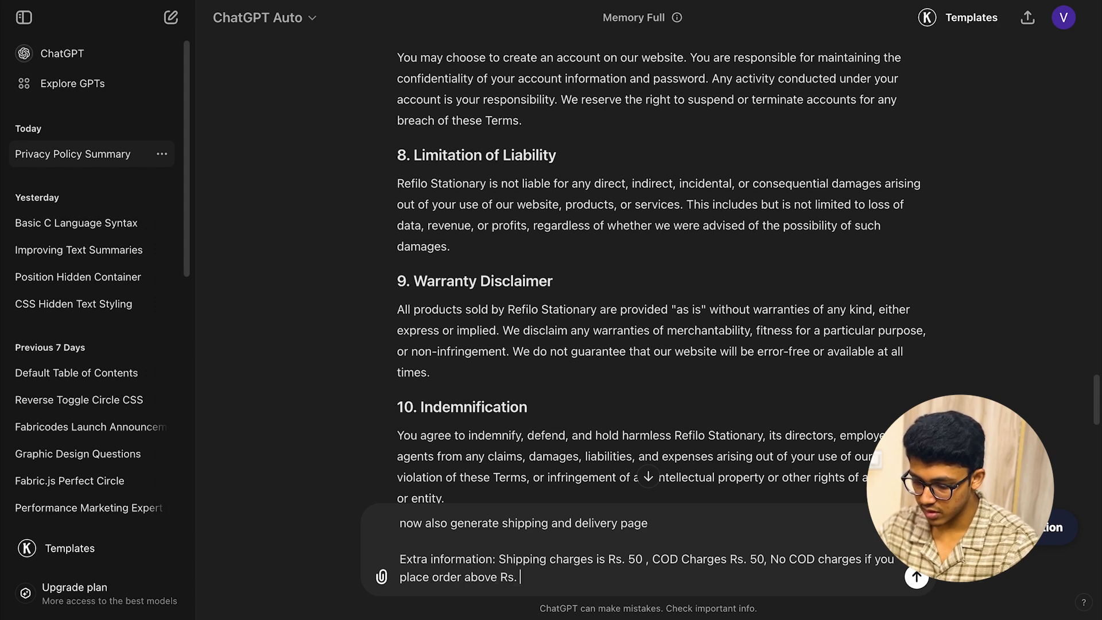
pyautogui.click(917, 577)
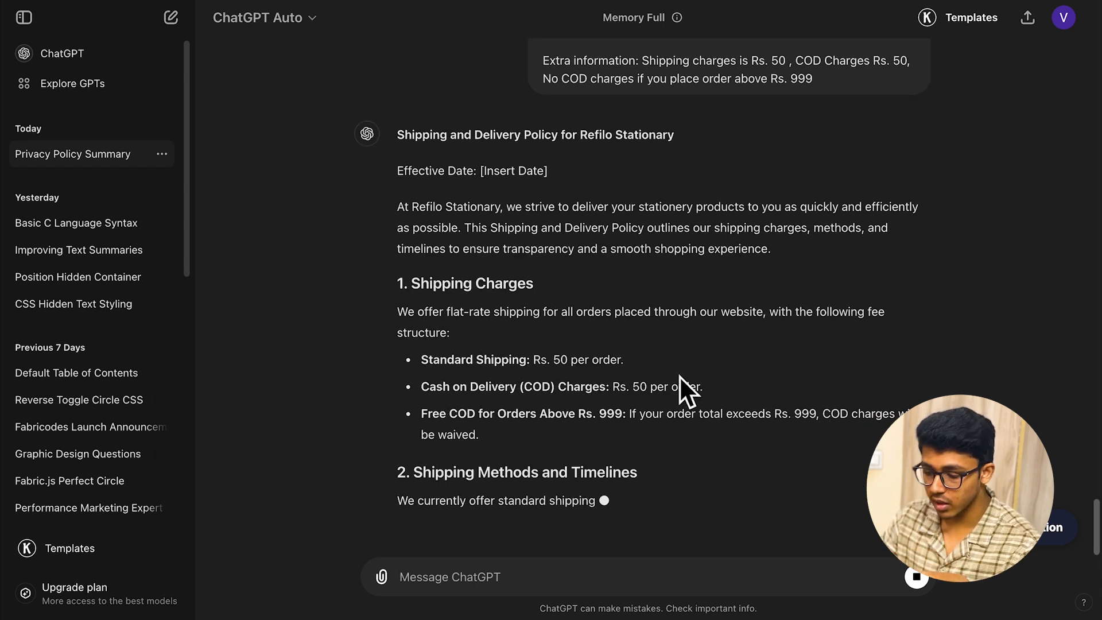
# Review the shipping and delivery policy while it is generated, checking the shipping charges, delivery timelines, order processing, tracking and cash on delivery sections
pyautogui.scroll(1, 688, 373)
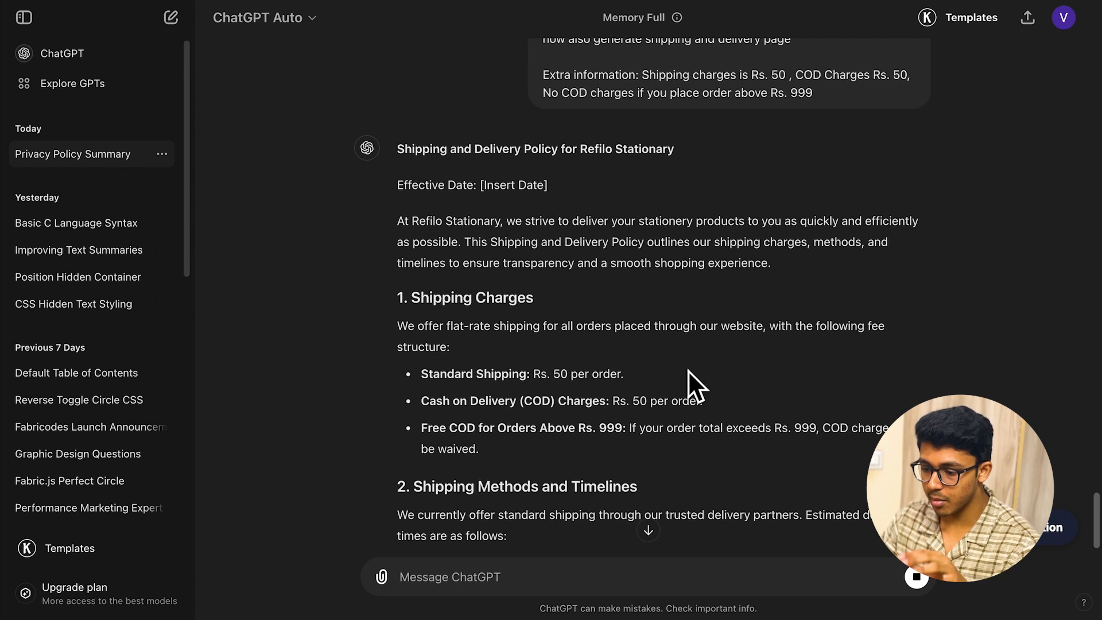
pyautogui.scroll(-4, 688, 370)
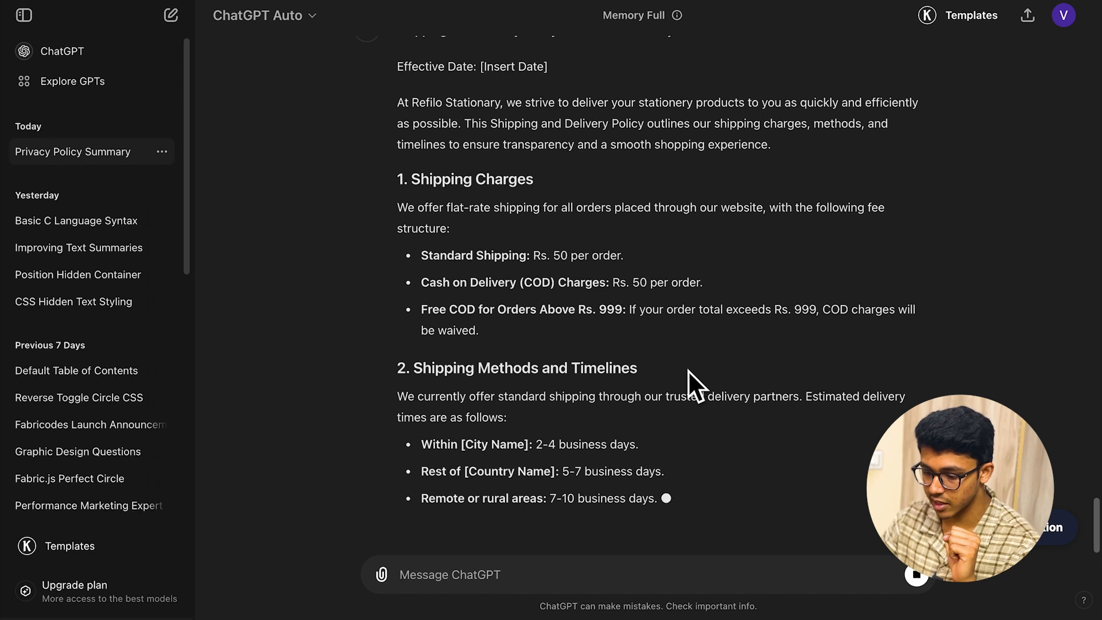
pyautogui.scroll(3, 691, 379)
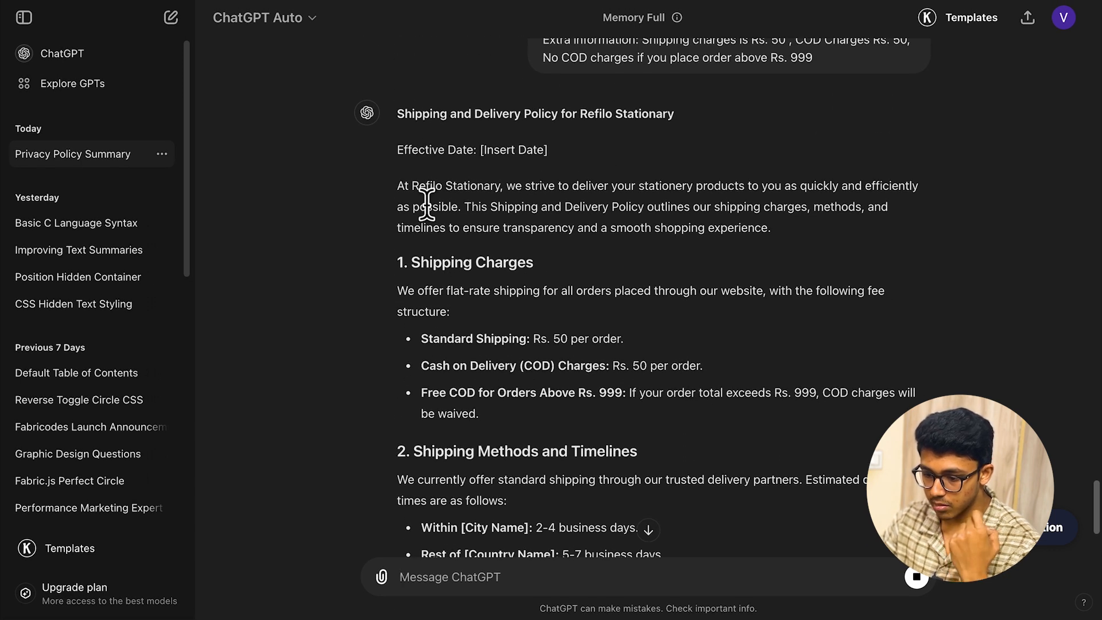
pyautogui.scroll(-5, 594, 227)
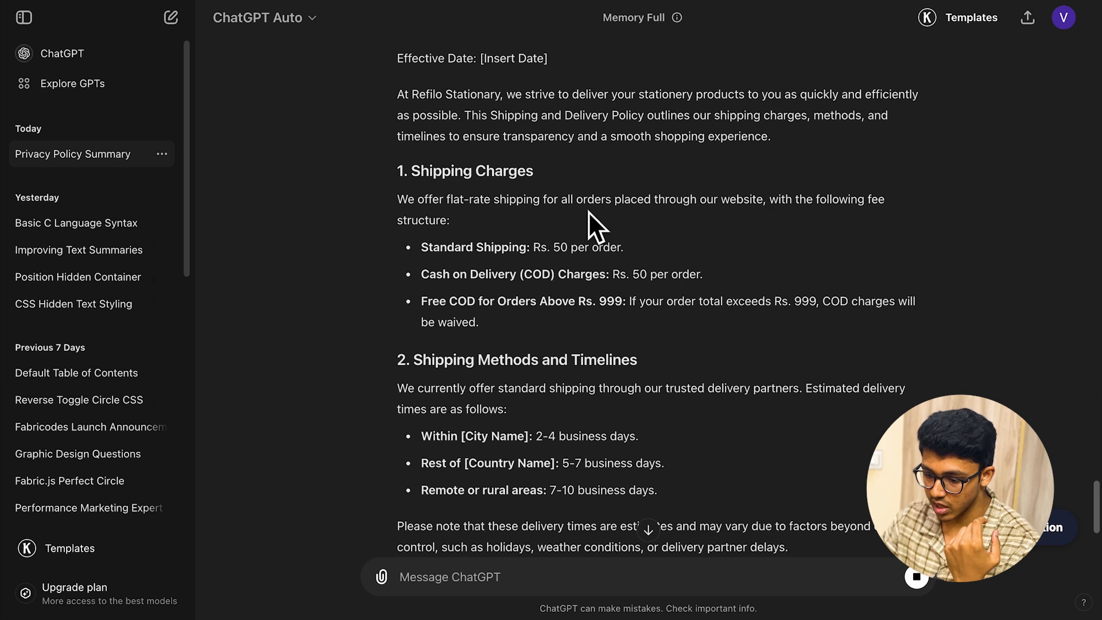
pyautogui.scroll(-2, 601, 281)
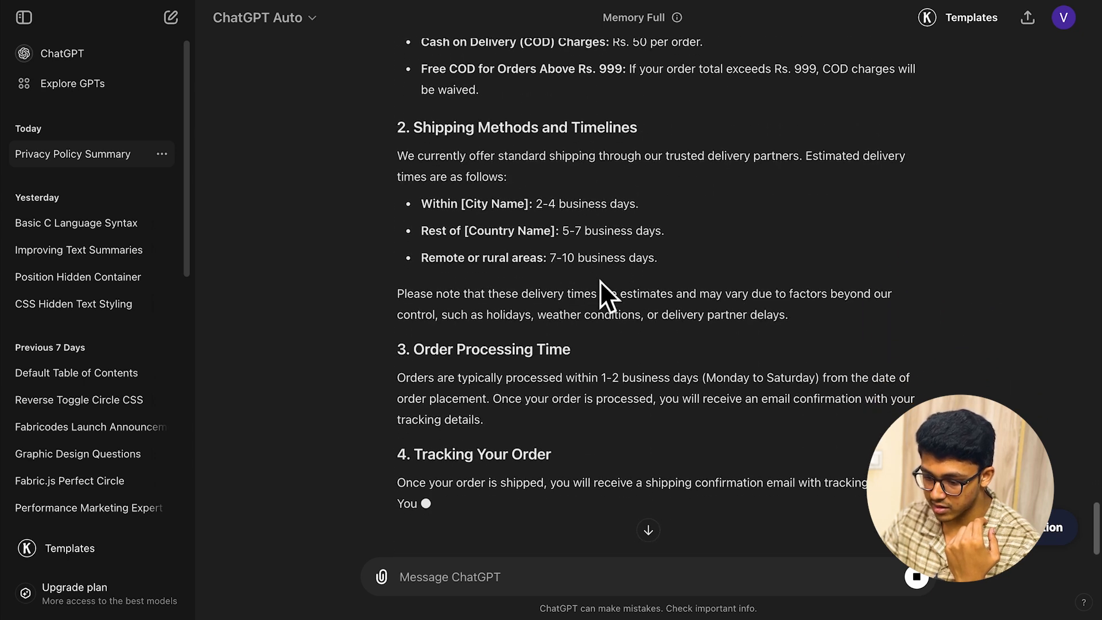
pyautogui.scroll(-3, 536, 358)
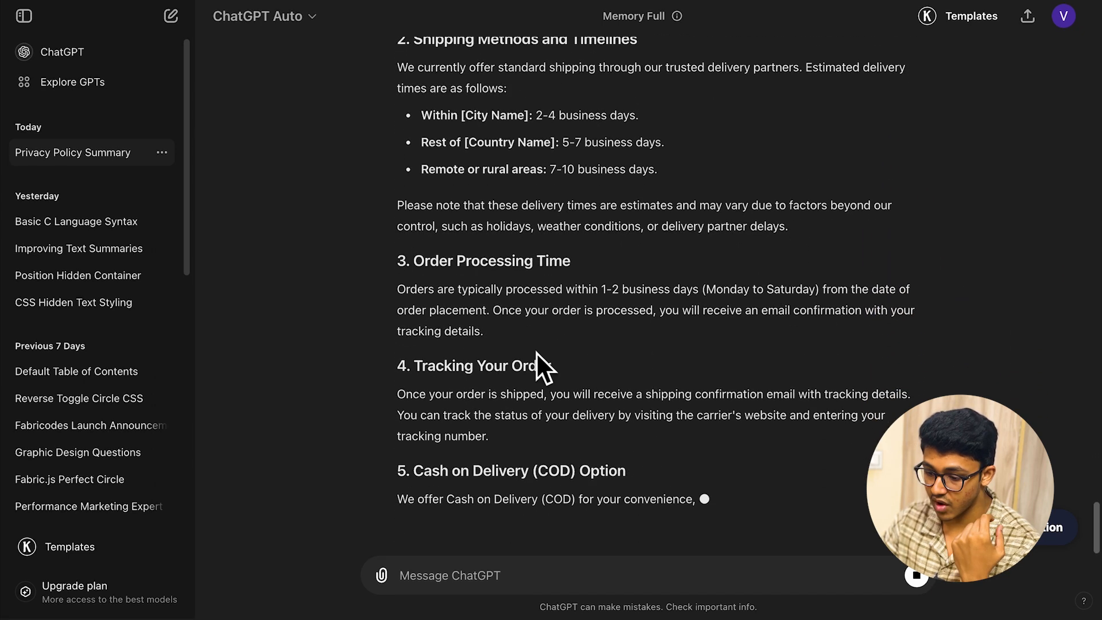
pyautogui.scroll(6, 637, 465)
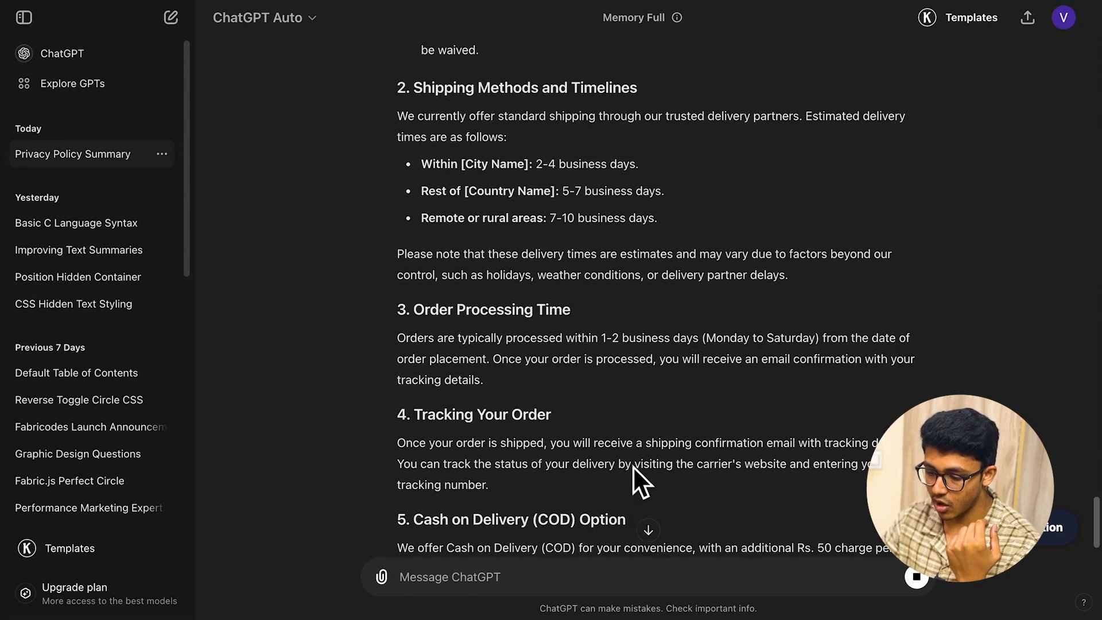
pyautogui.scroll(-4, 633, 466)
pyautogui.scroll(-3, 632, 466)
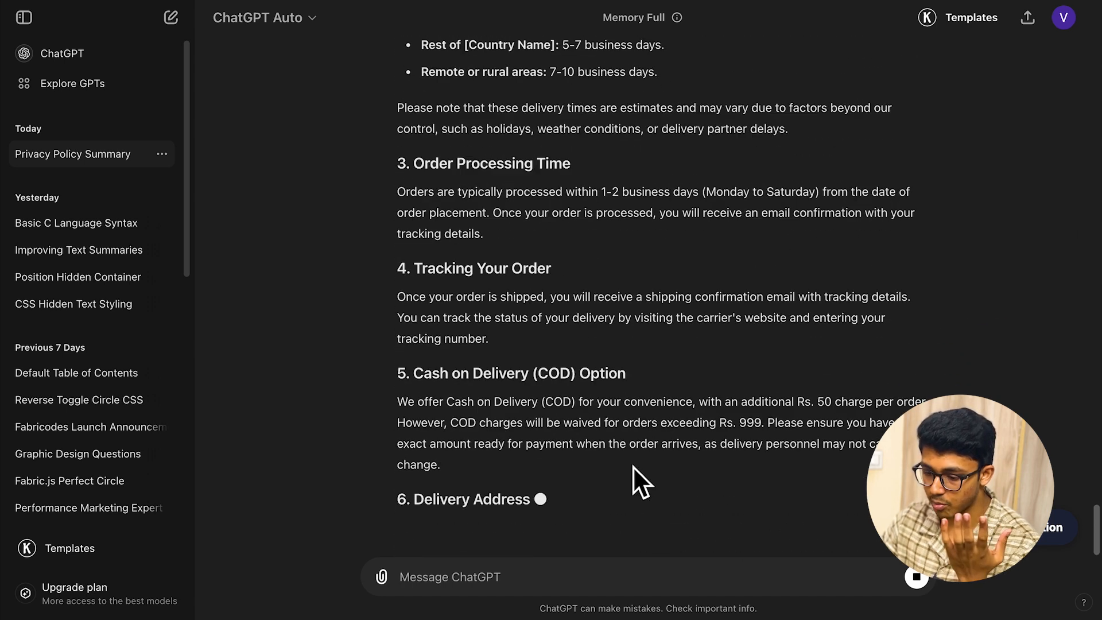